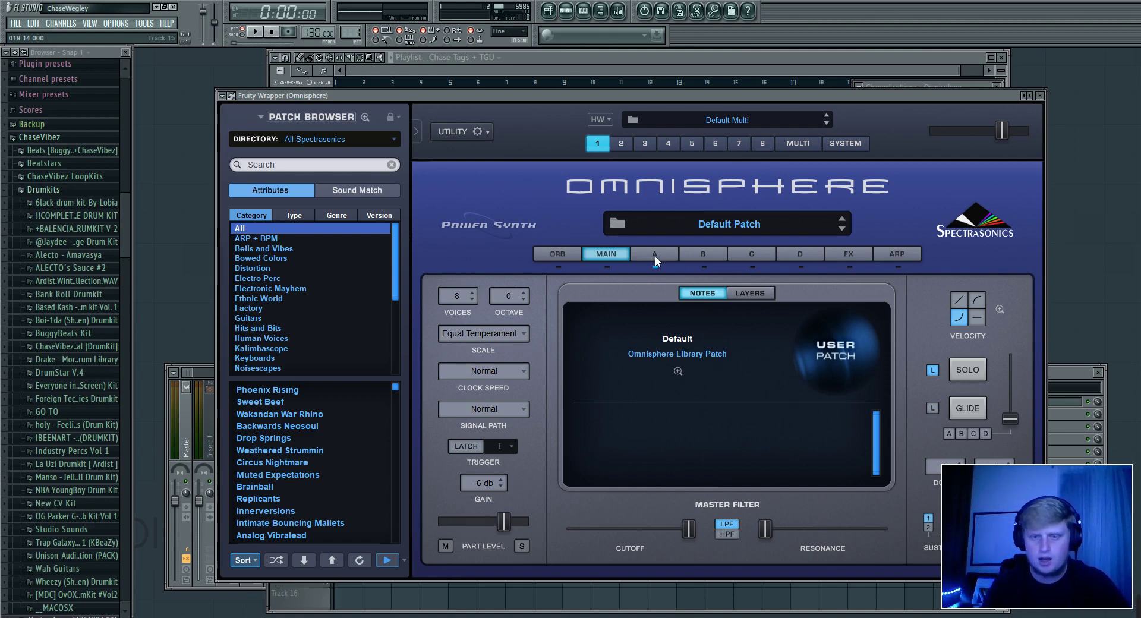
- Open layer A's editing page and its oscillator waveform menu, currently on SawSquare Fat
left_click(655, 256)
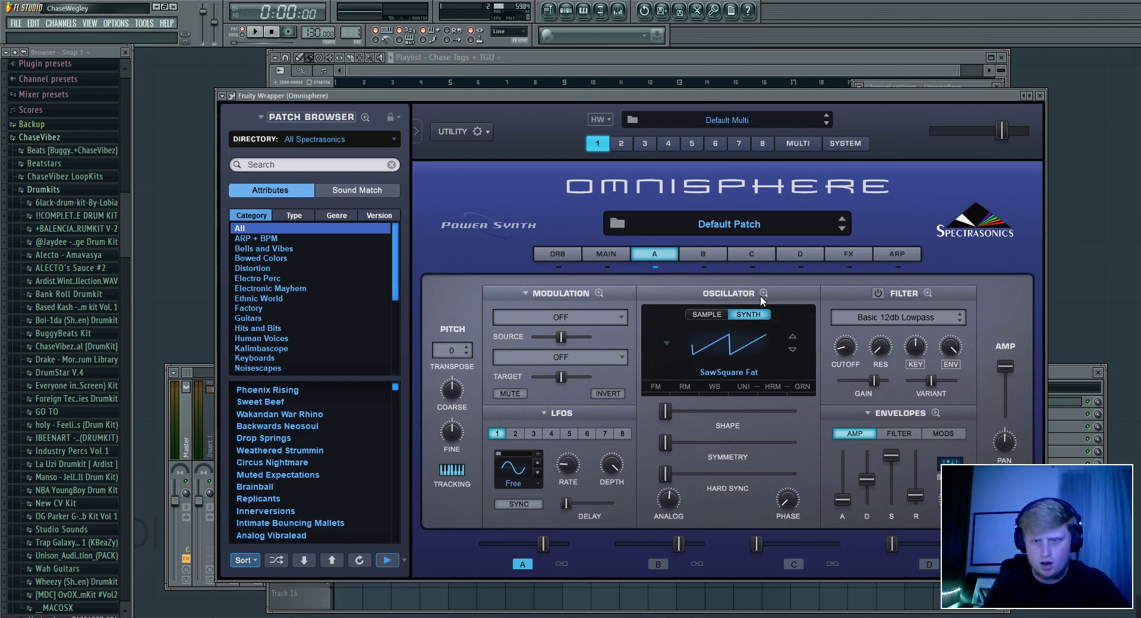
left_click(732, 345)
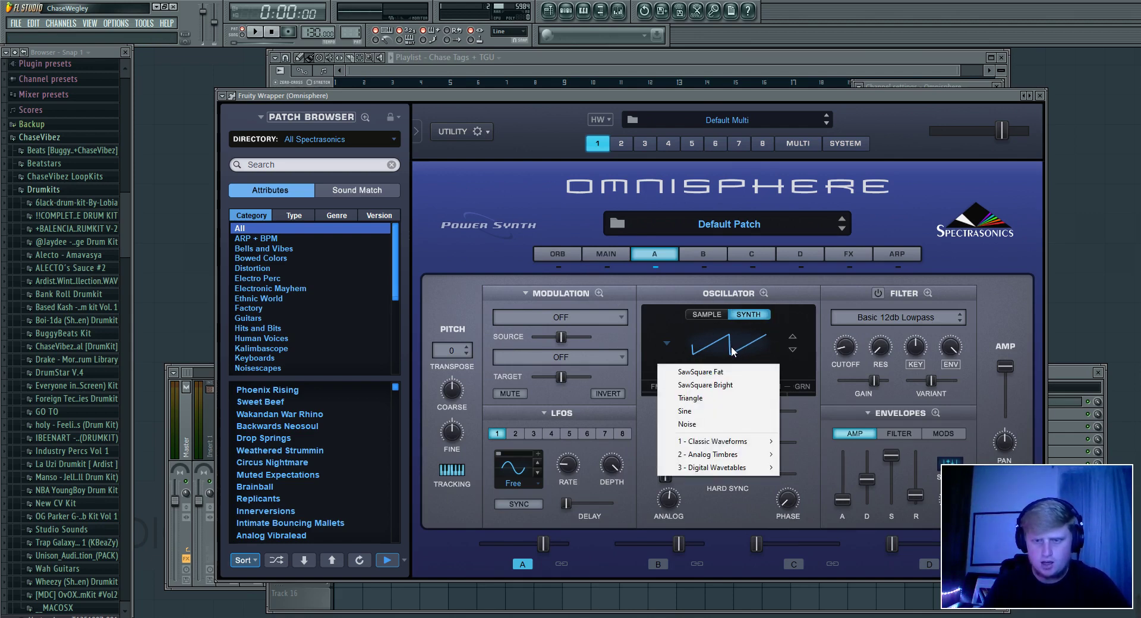
- Switch layer A's oscillator to Sine, audition a note, and lengthen the amp attack
left_click(729, 418)
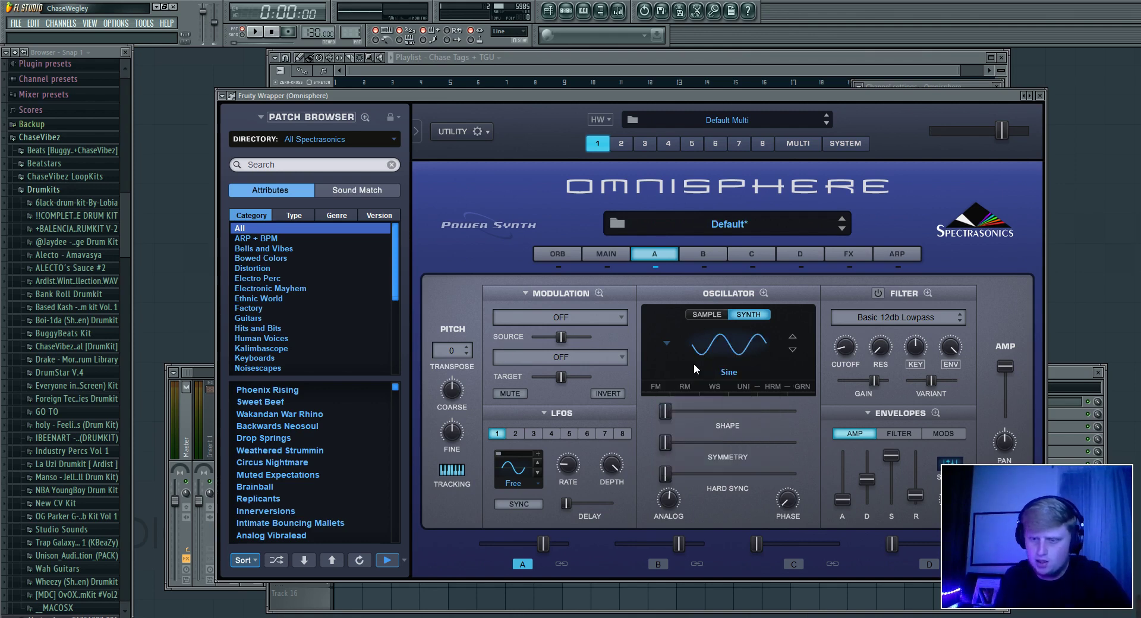
key("s")
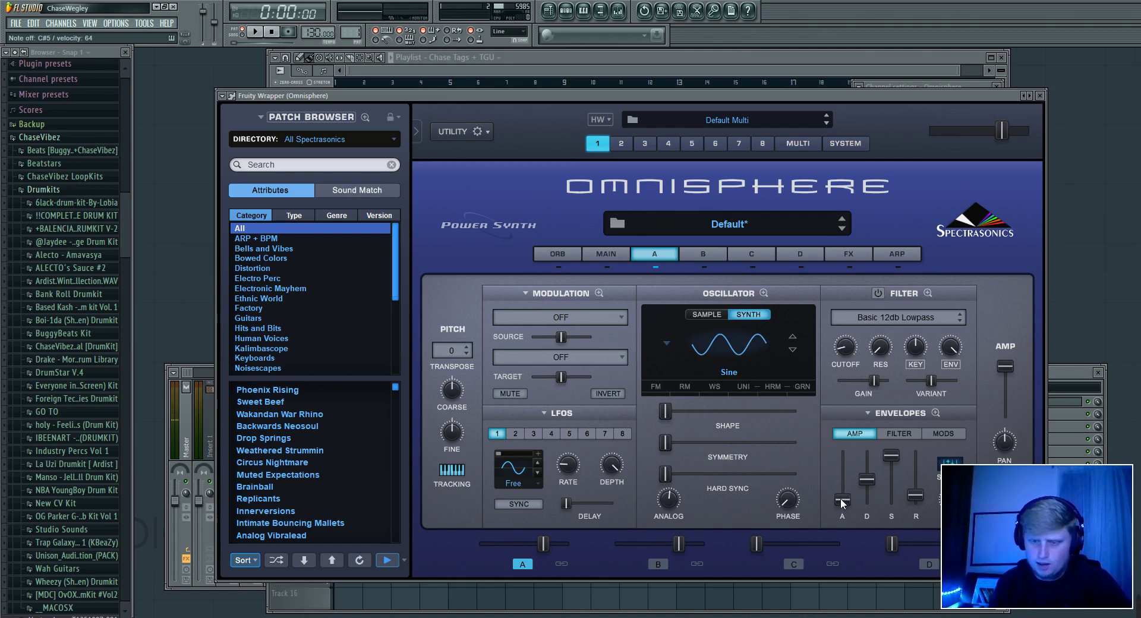
left_click_drag(840, 498, 852, 487)
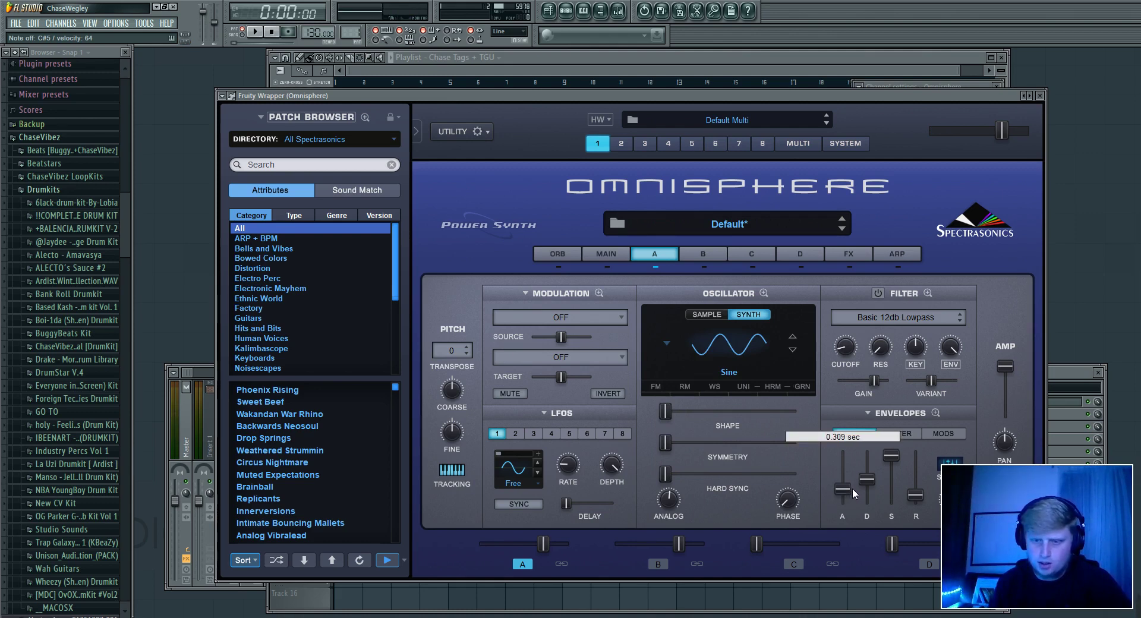
left_click_drag(794, 96, 700, 95)
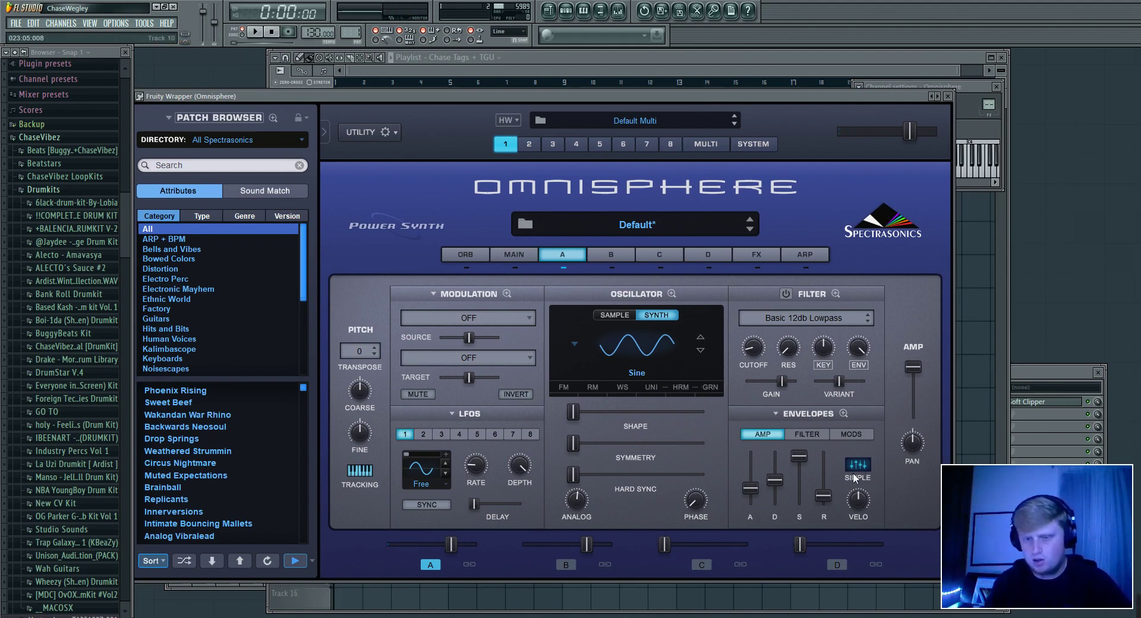
- Lower the amp envelope sustain and lengthen its release
mouse_move(827, 500)
left_click_drag(828, 486, 797, 470)
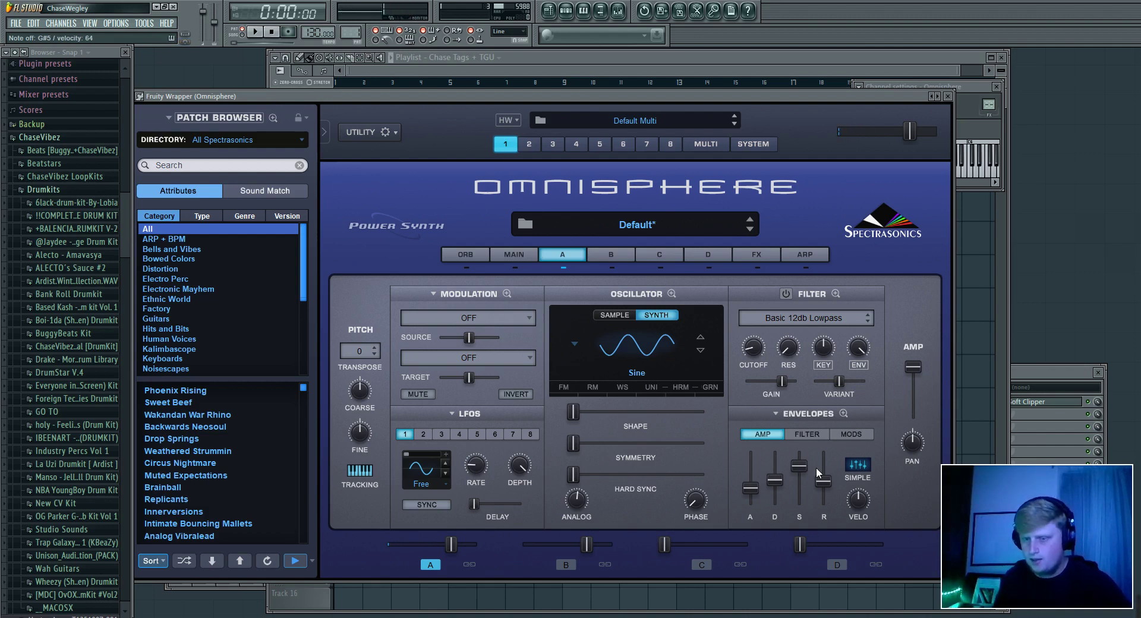
left_click_drag(821, 482, 822, 477)
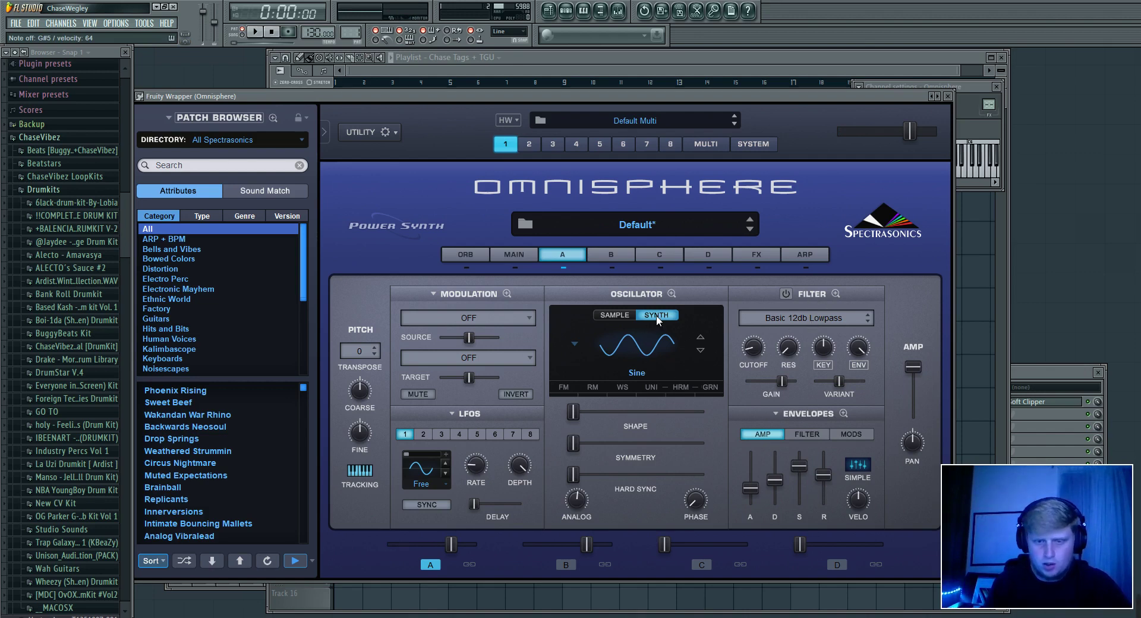
left_click(671, 294)
left_click(700, 288)
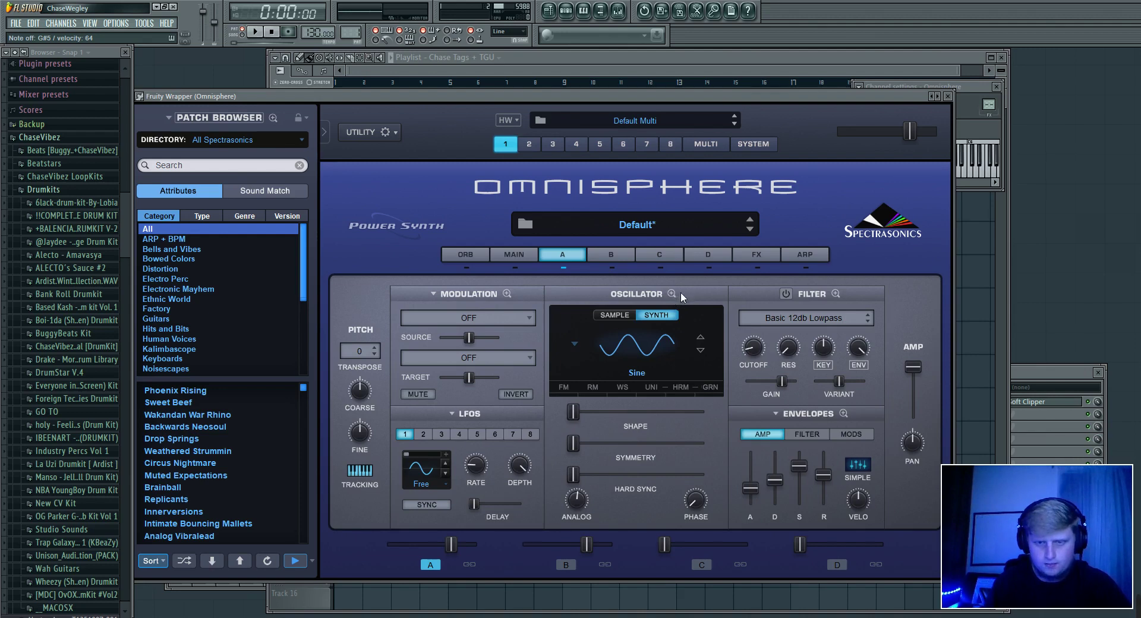
- In Oscillator Zoom, power on the WS waveshaper and turn up GRAN Smoothing
left_click(672, 294)
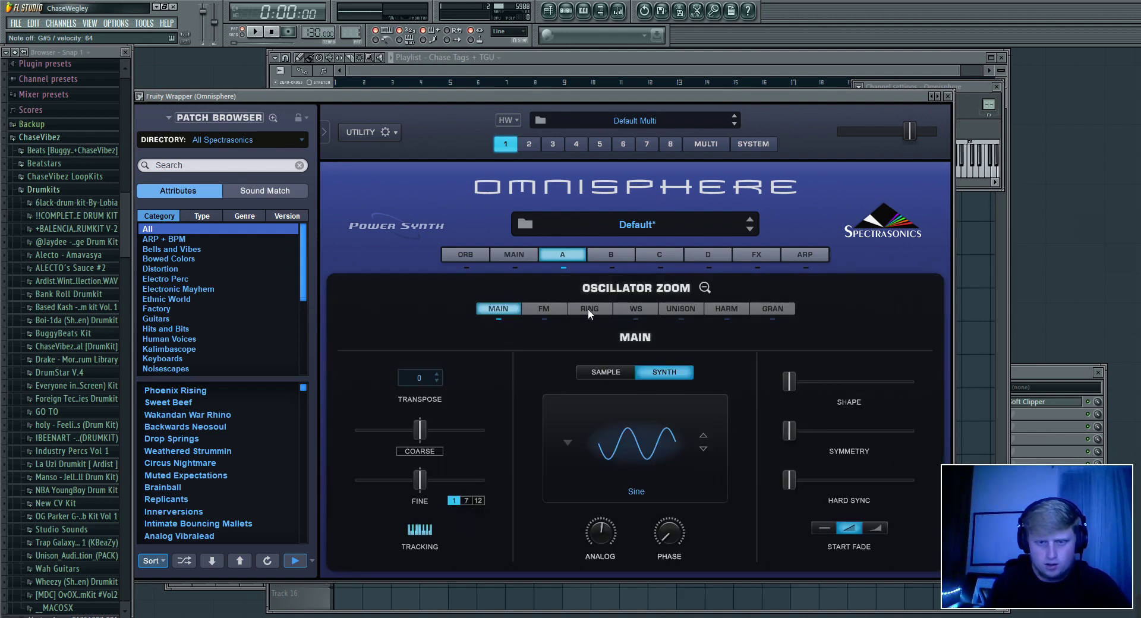
left_click(636, 309)
left_click(611, 344)
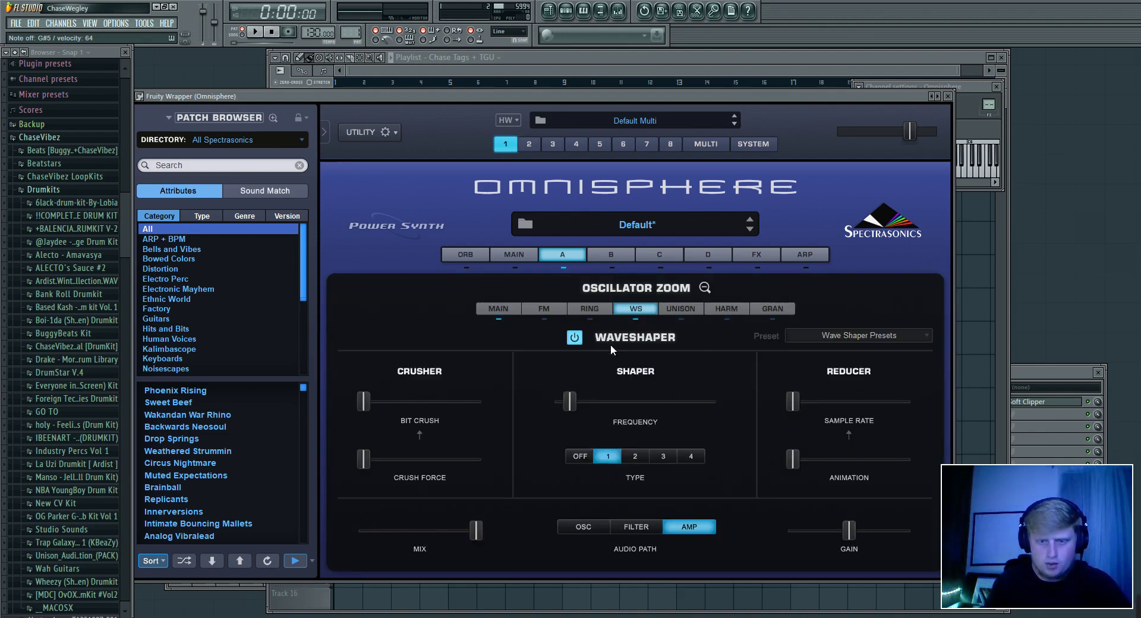
left_click(768, 312)
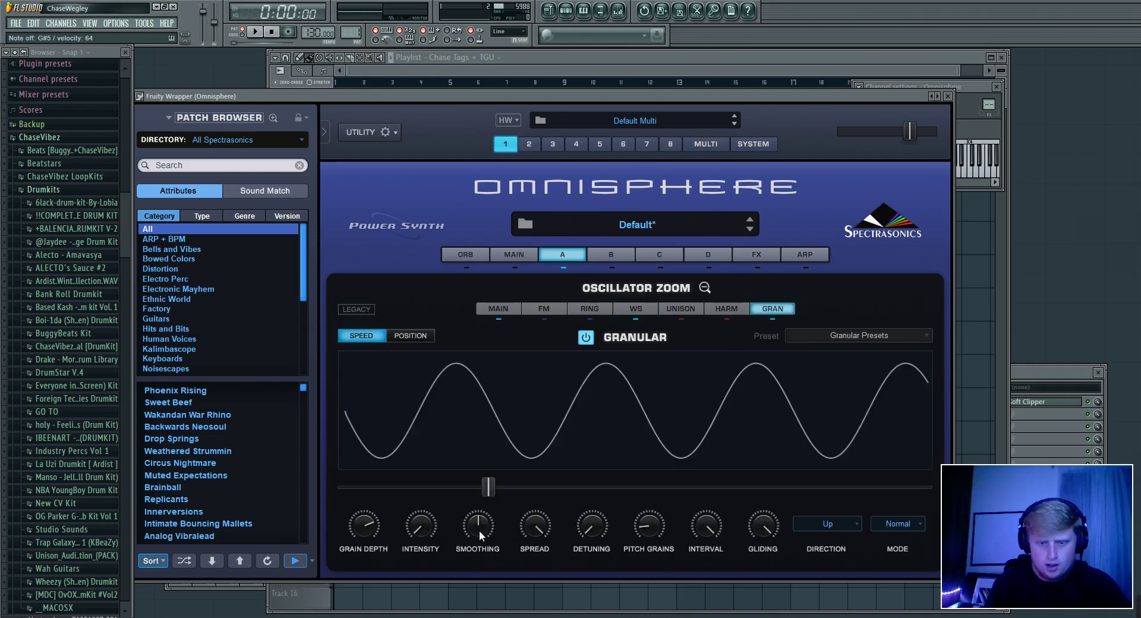
left_click_drag(479, 530, 432, 518)
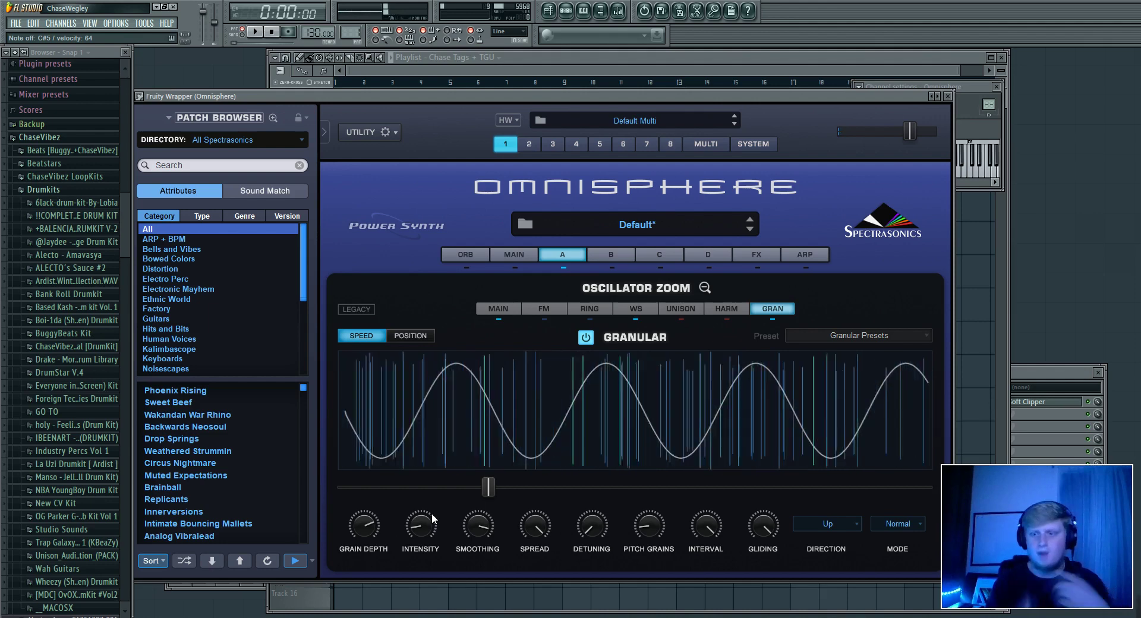
- Set layer A's filter to Lowpass Filters > Intense Oscillations and show the FX page
left_click(886, 337)
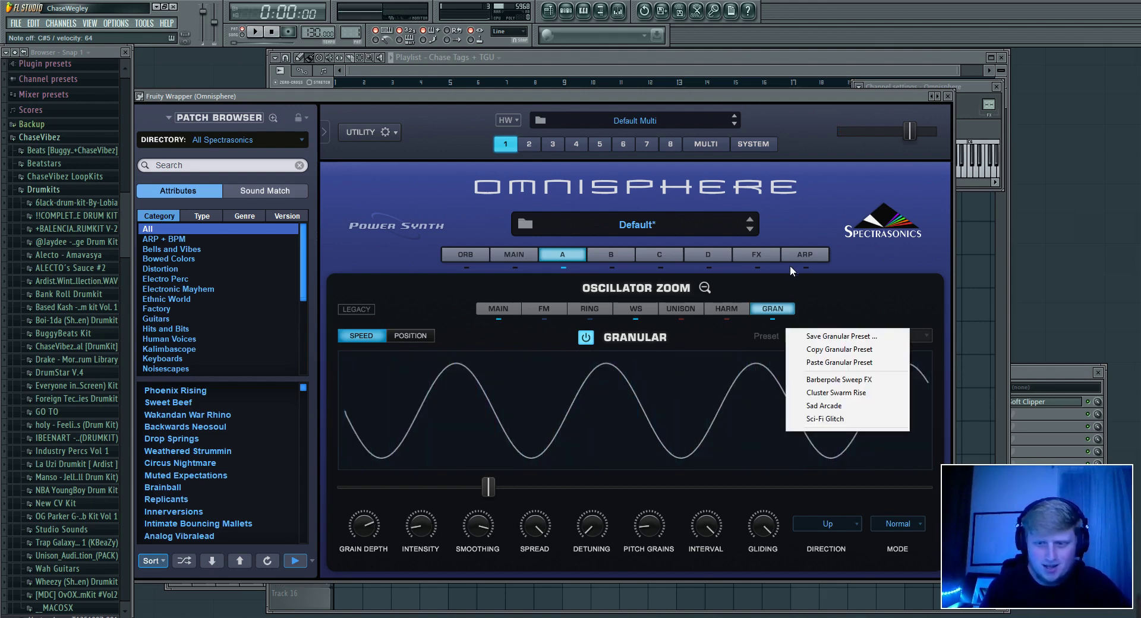
left_click(562, 255)
left_click(825, 319)
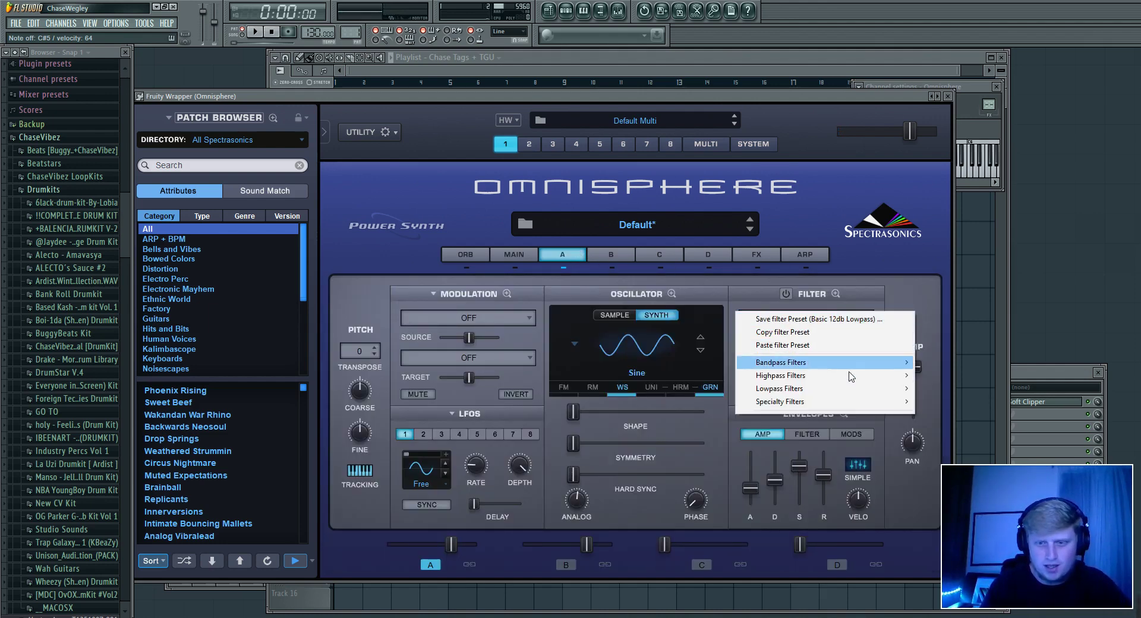
mouse_move(812, 393)
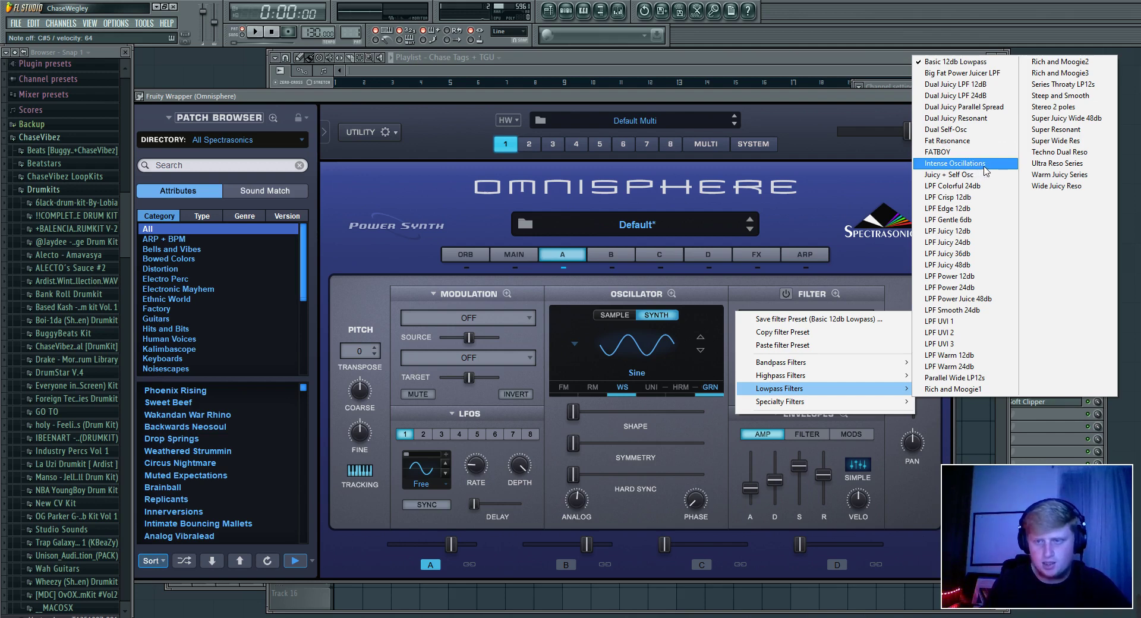
left_click(983, 167)
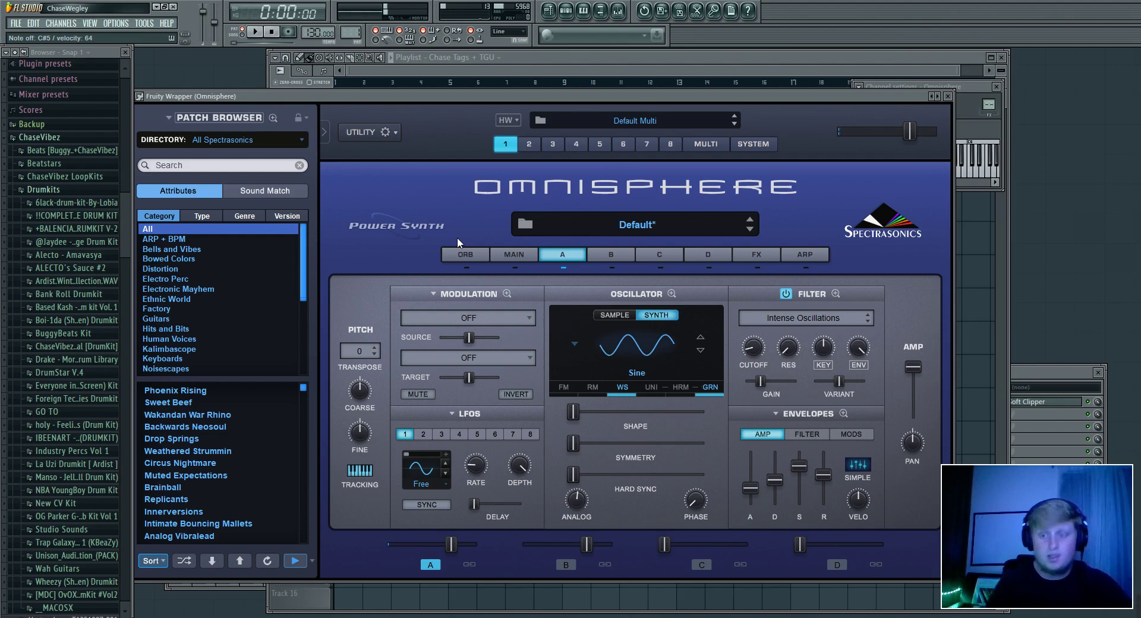
left_click(771, 255)
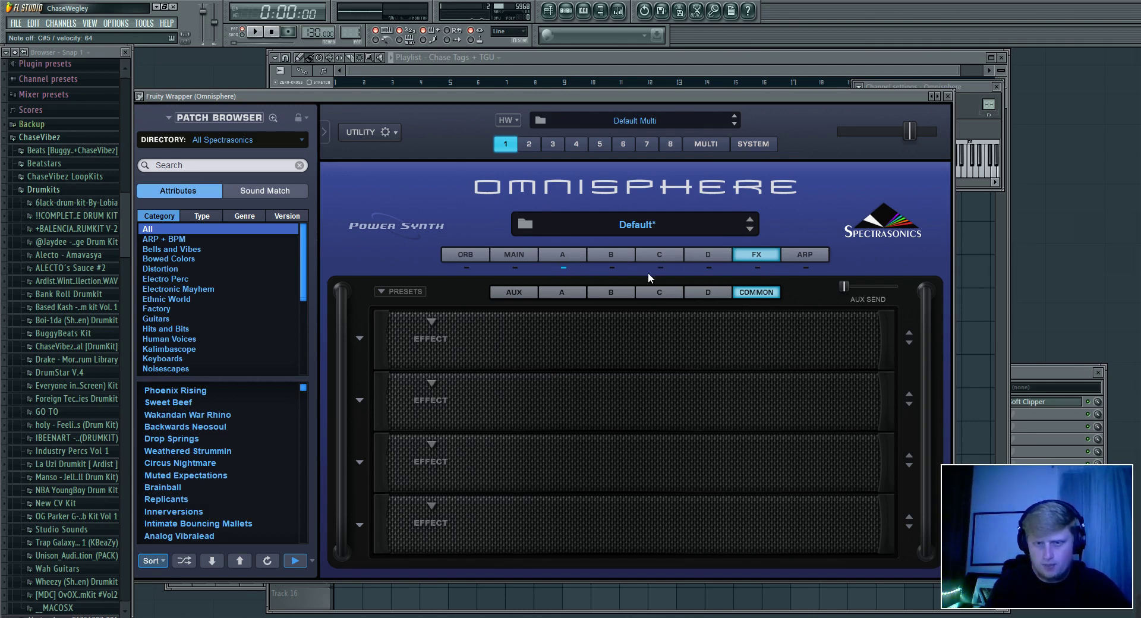
- Load Graphic 12-Band EQ into Common slot 1 and pull down its 63hz and 1.6k bands
left_click(575, 294)
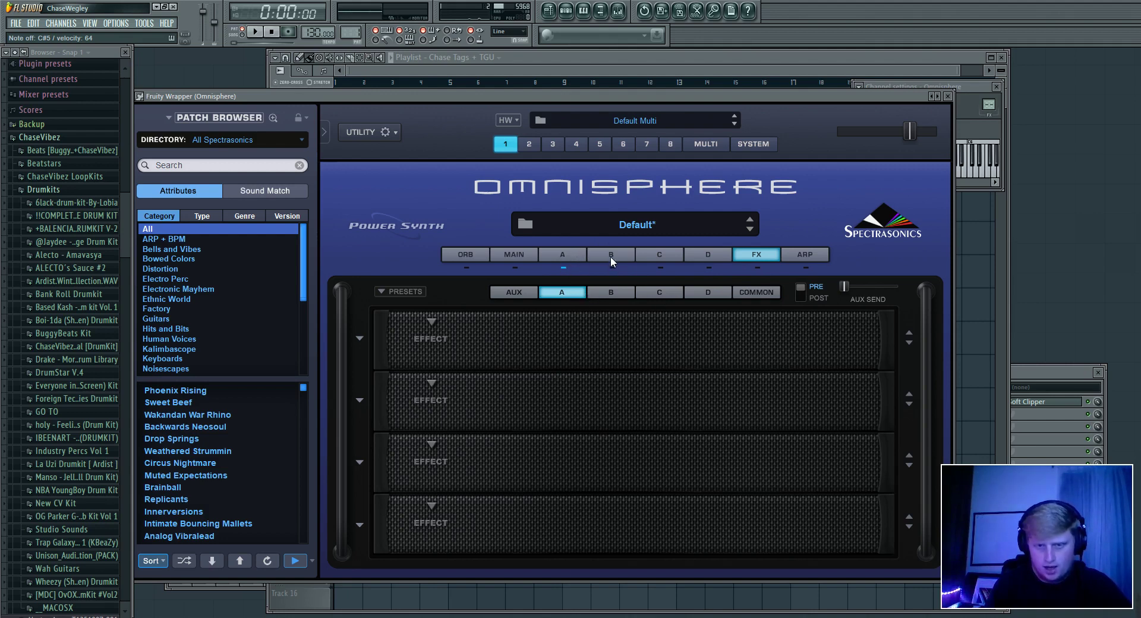
left_click(754, 291)
left_click(430, 320)
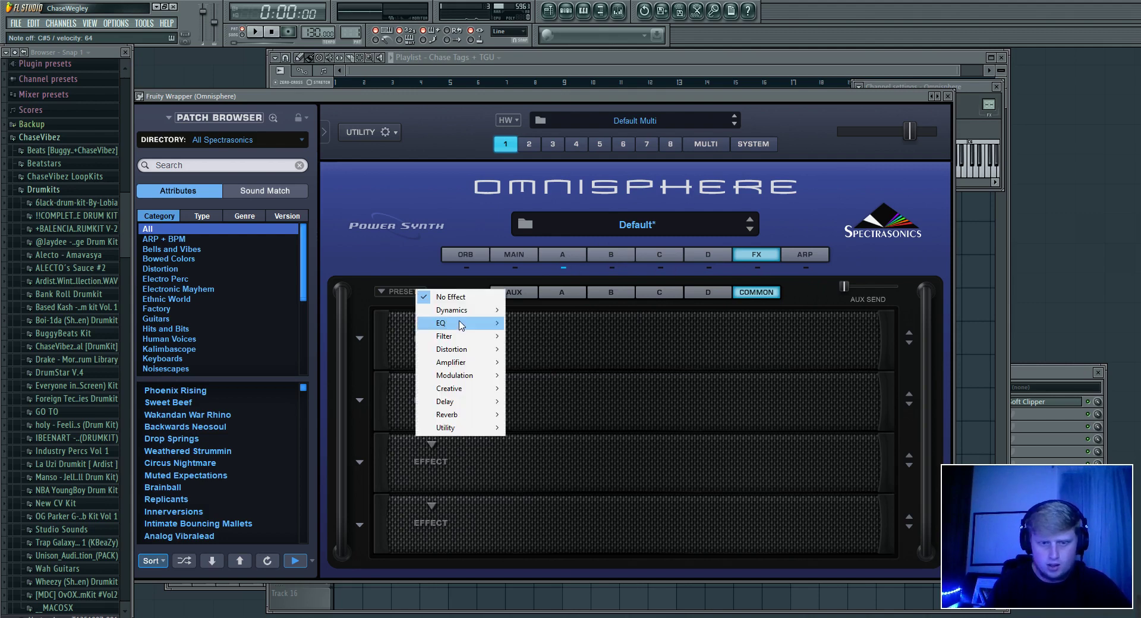
mouse_move(461, 324)
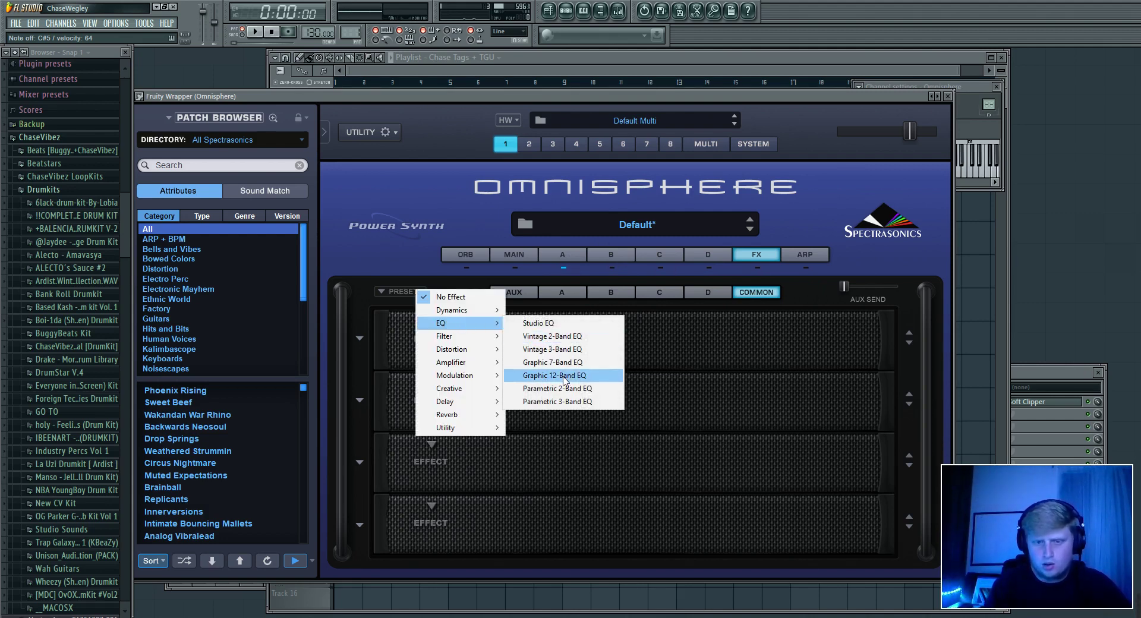
left_click(564, 382)
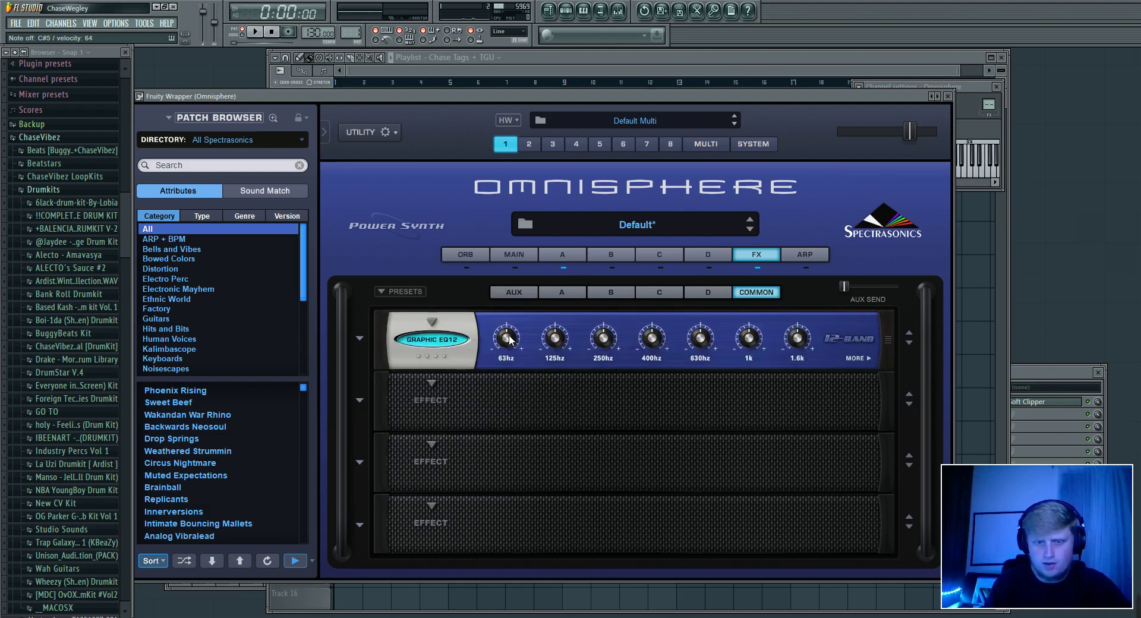
left_click_drag(509, 339, 518, 374)
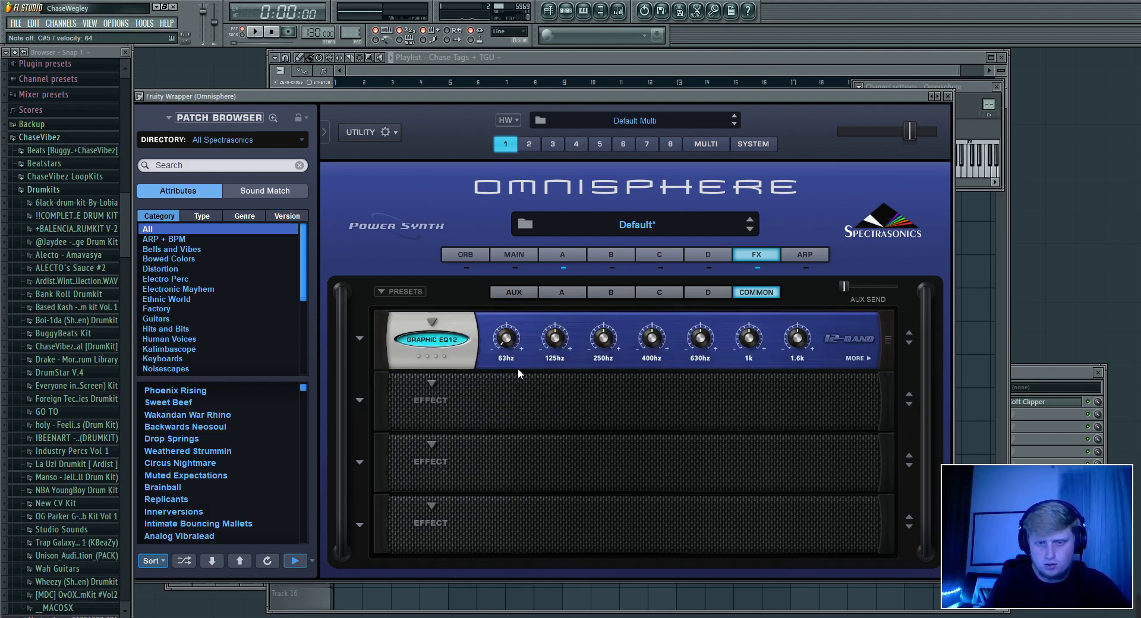
left_click_drag(797, 338, 798, 380)
- Add PRO-Verb to Common slot 2 with its Mix raised slightly
left_click(419, 340)
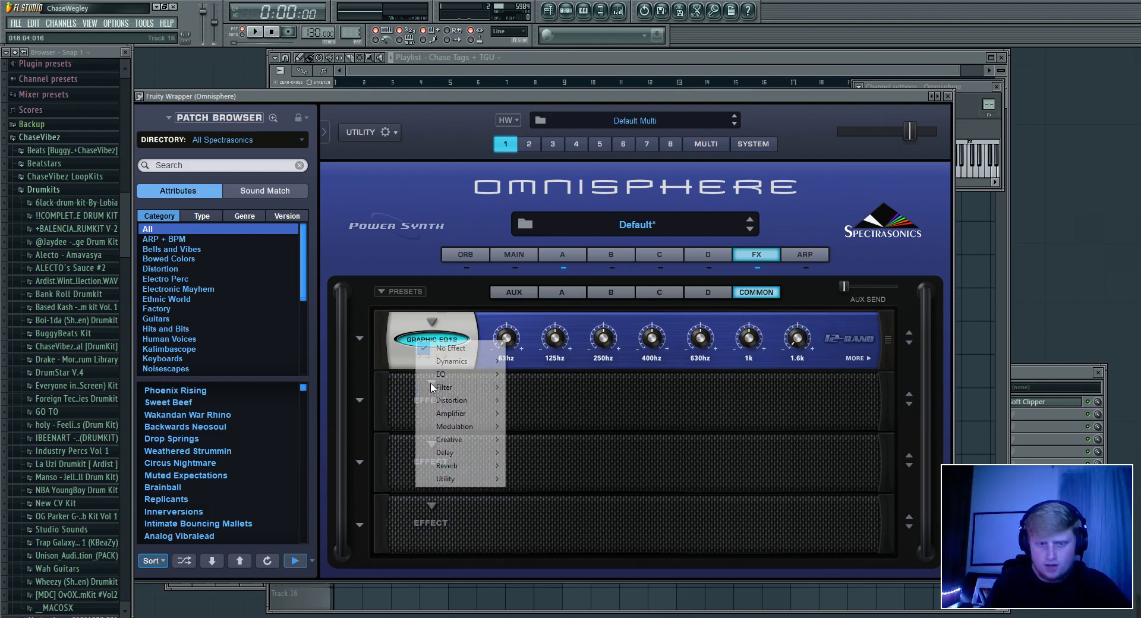
mouse_move(473, 469)
left_click(538, 466)
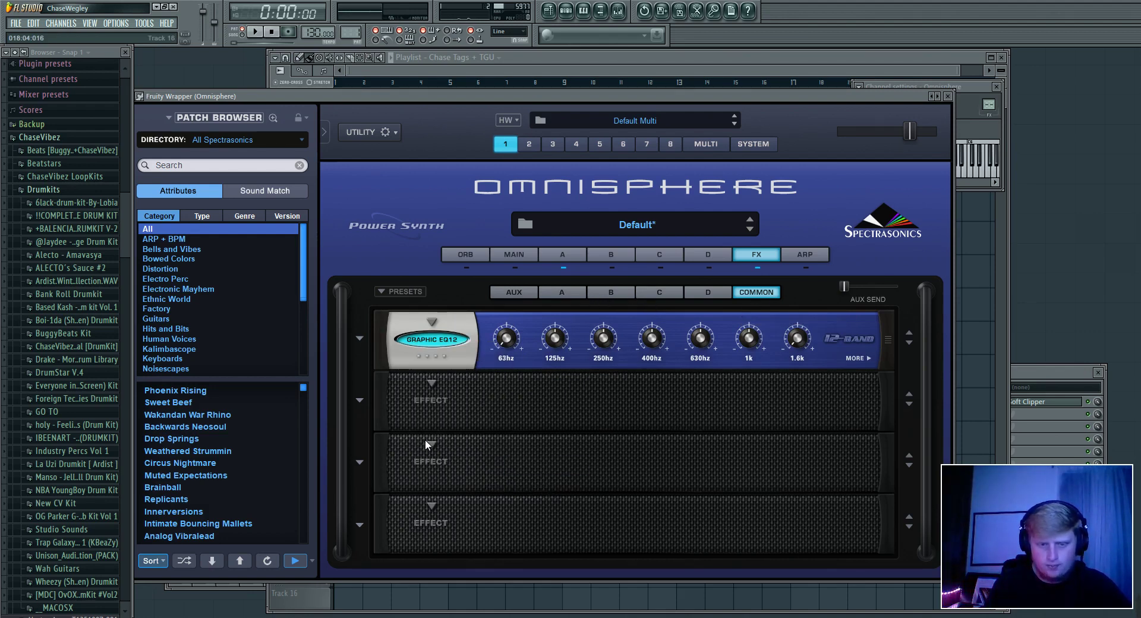
left_click_drag(419, 423, 419, 423)
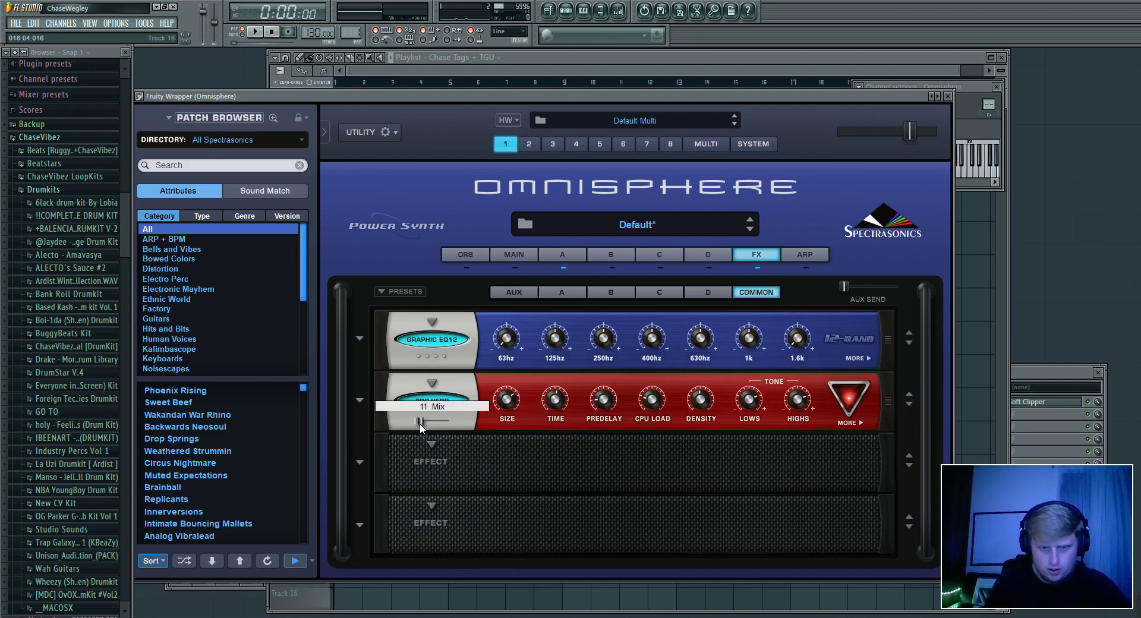
- Add a BPM Delay to Common slot 3 with delay time 1/4
left_click(417, 393)
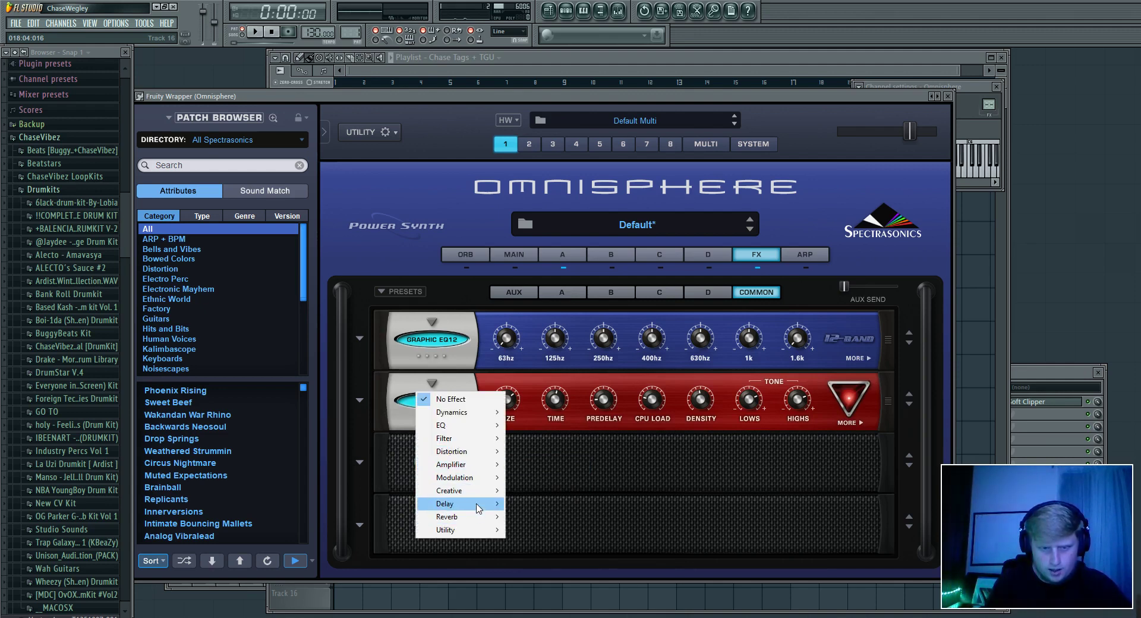
mouse_move(471, 504)
left_click(539, 517)
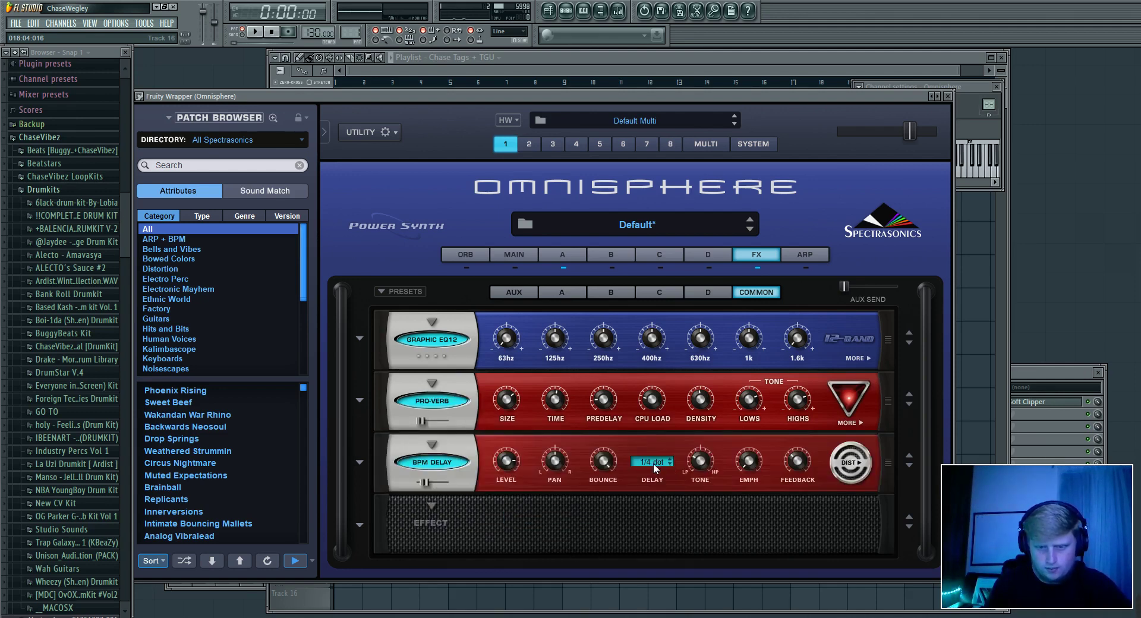
left_click(652, 462)
left_click(658, 251)
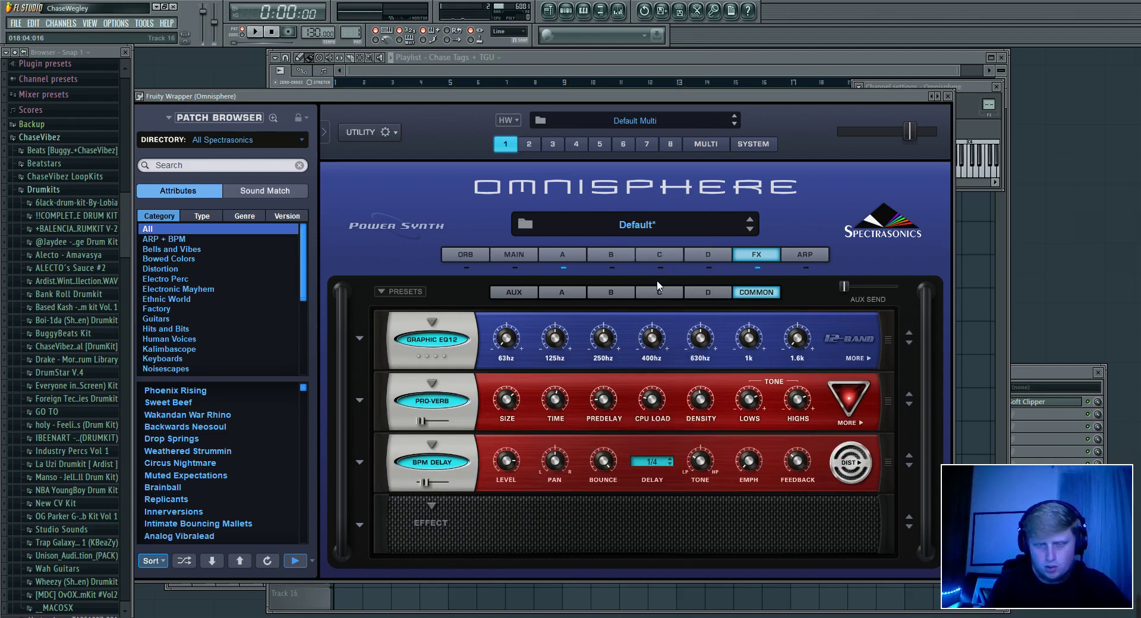
left_click(569, 10)
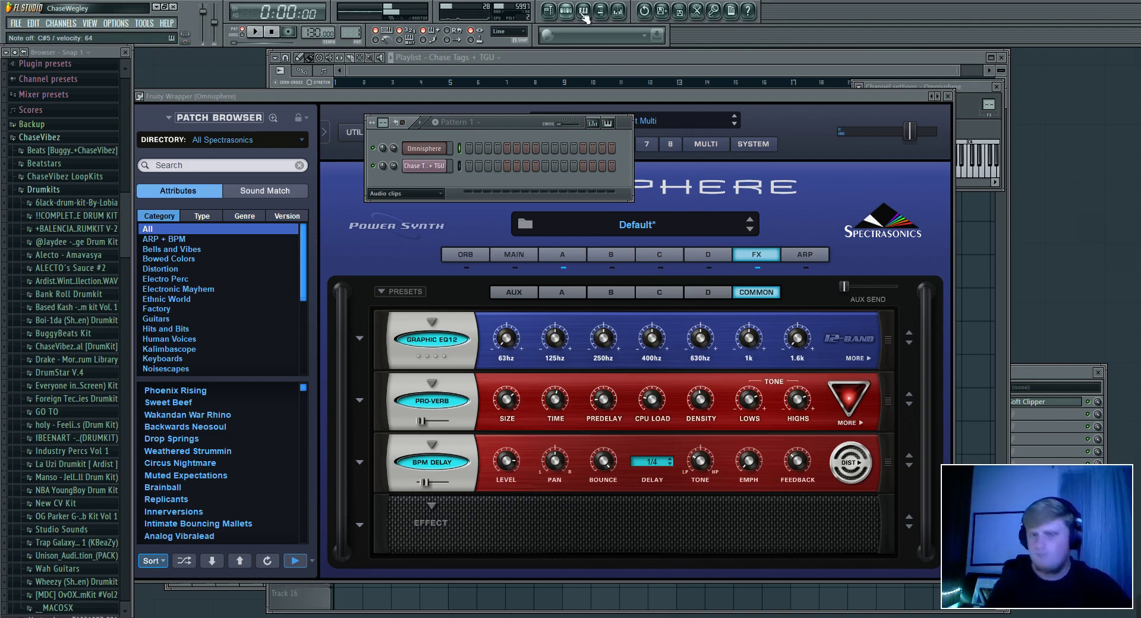
- Clear layer A's effects rack with the 00 - Empty Rack preset
left_click(581, 254)
left_click(758, 255)
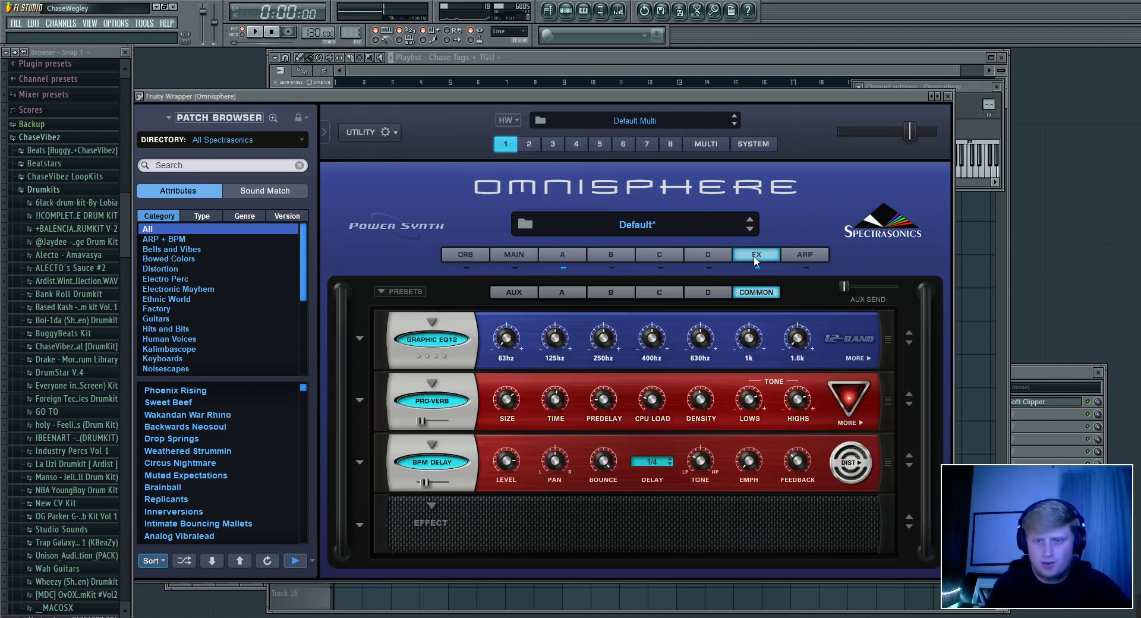
left_click(562, 295)
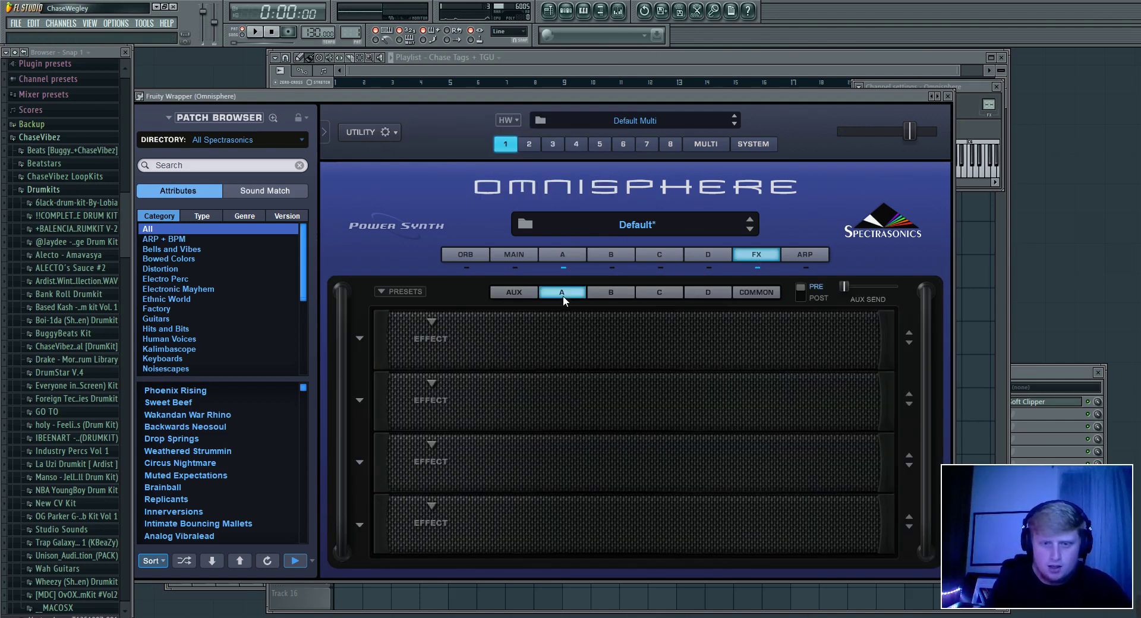
left_click(398, 295)
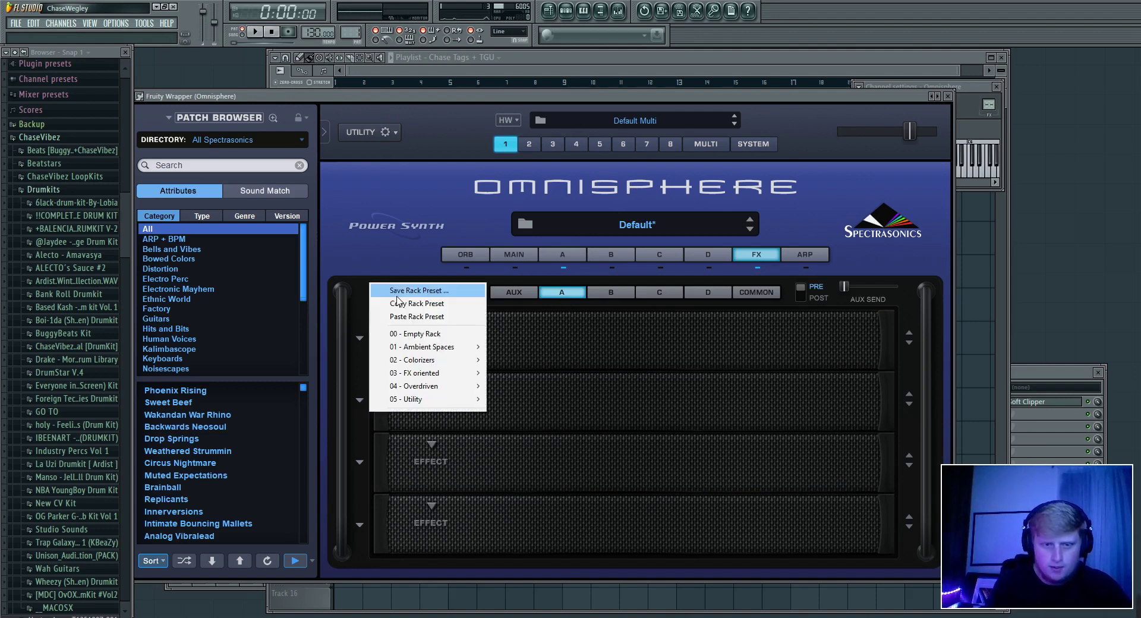
left_click(439, 336)
left_click(430, 317)
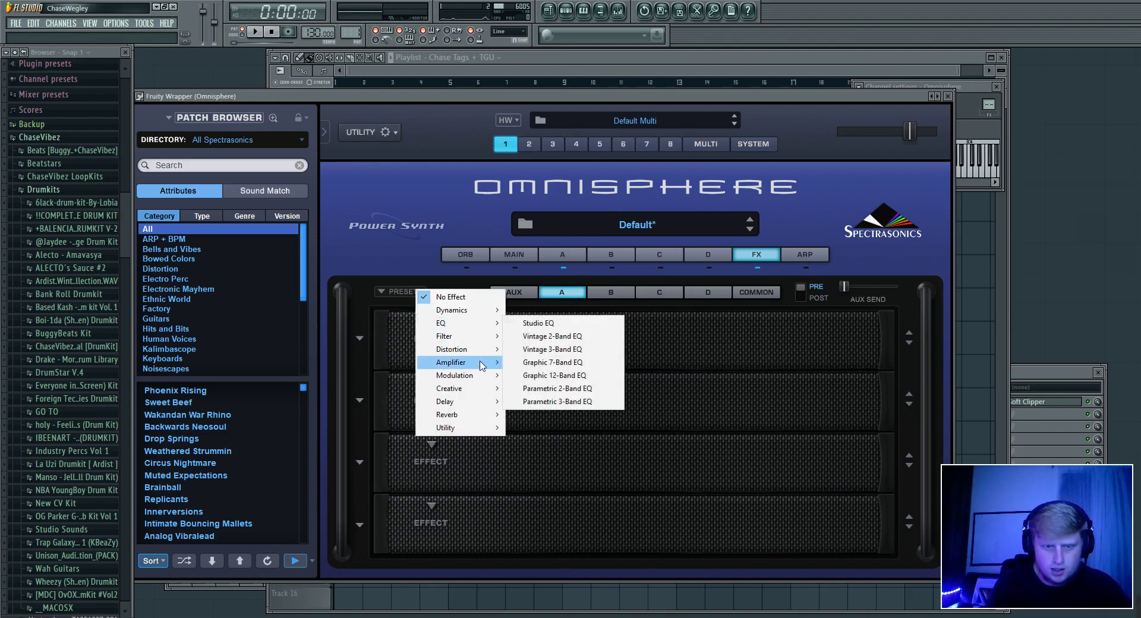
- Try Chorus Verb 1, then load the Space Echo Retro preset (Spring, Tape Slammer, Radio Delay)
left_click(398, 291)
mouse_move(442, 349)
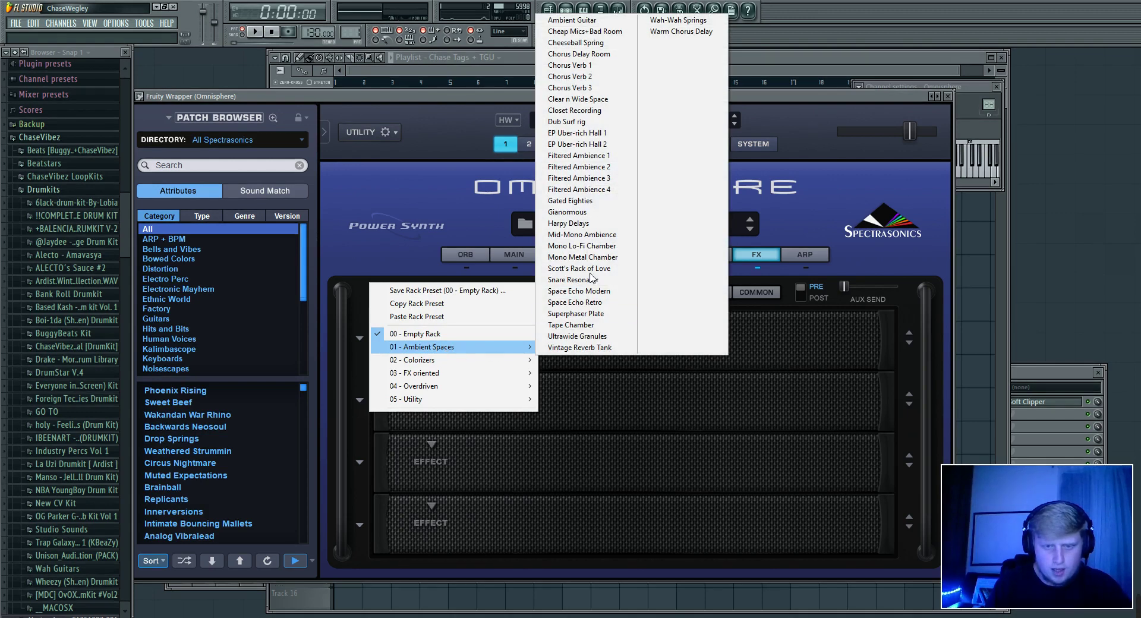
left_click(576, 68)
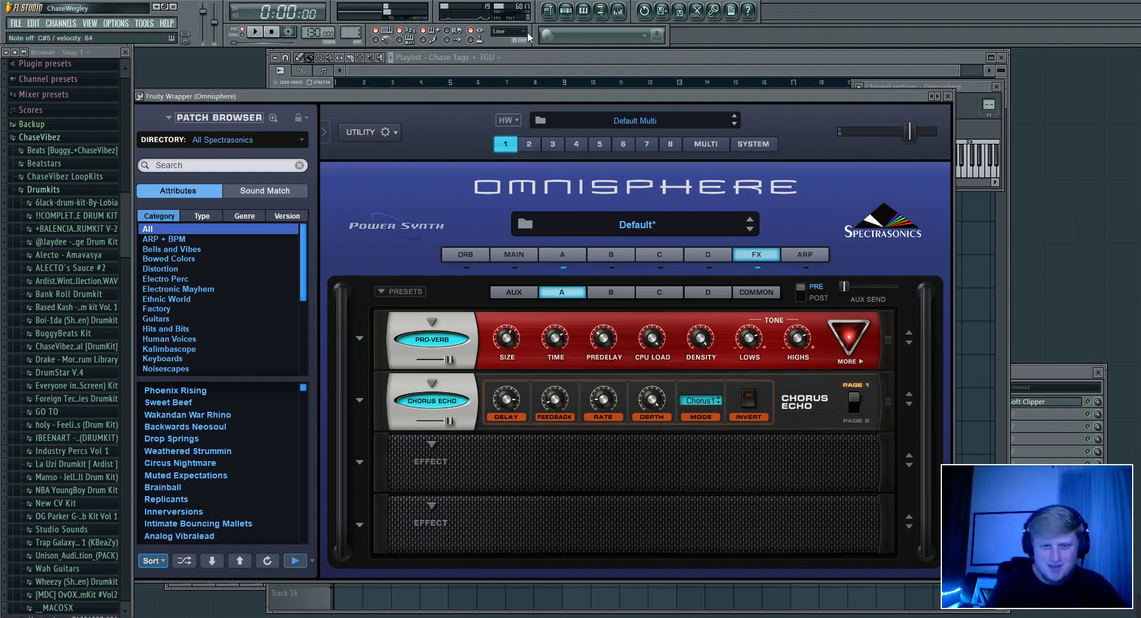
left_click(401, 292)
mouse_move(452, 348)
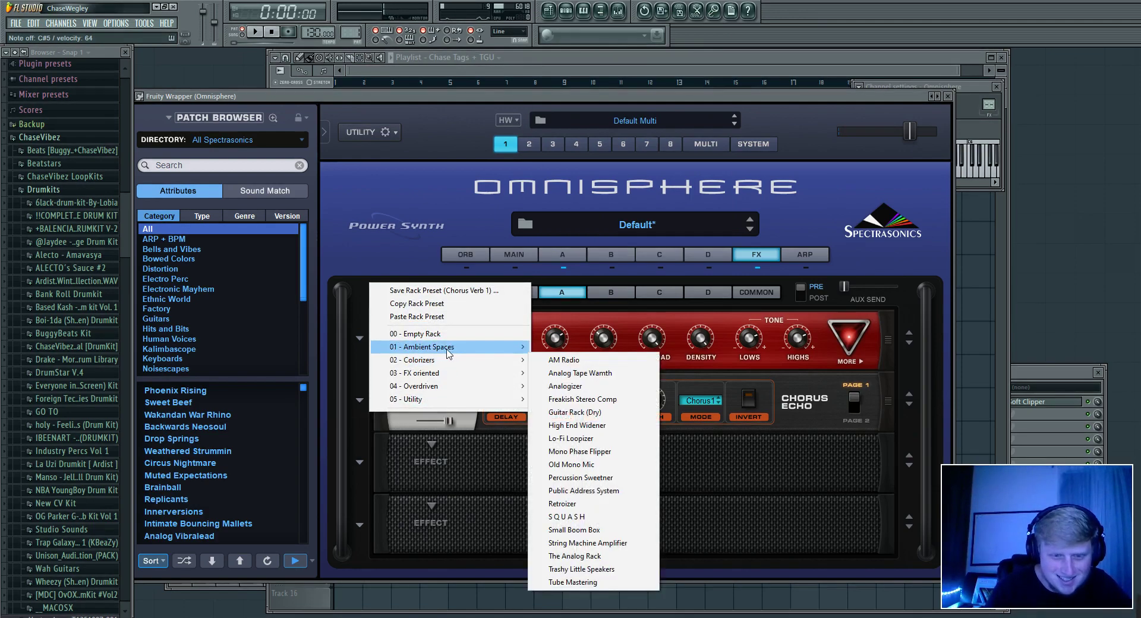
left_click(567, 302)
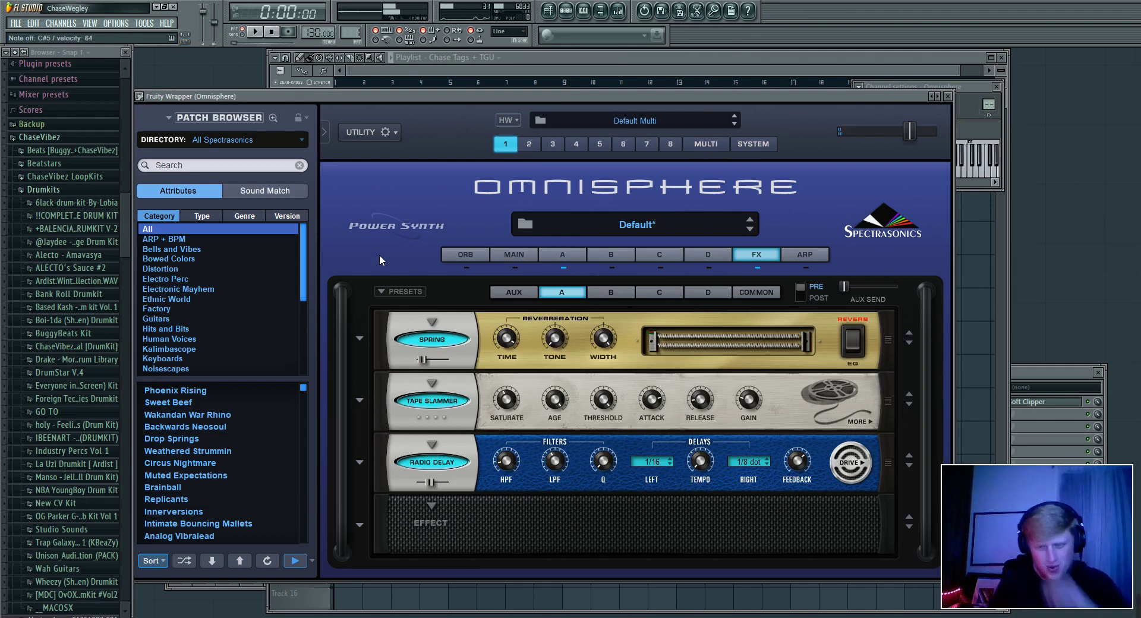
left_click(566, 10)
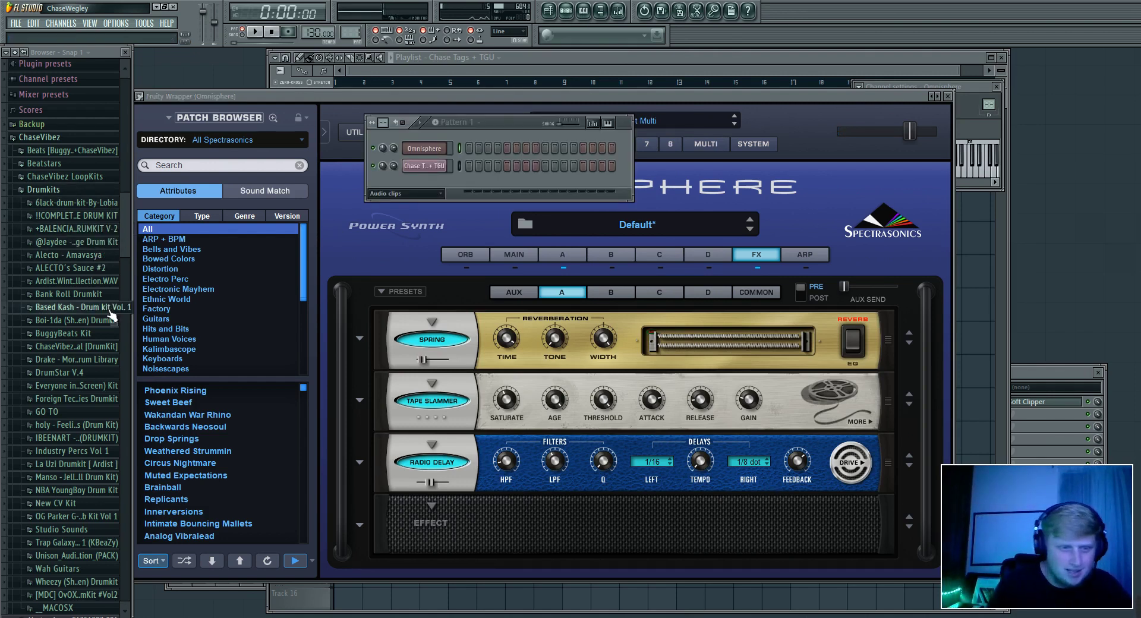
- Drag melodies 1–3 from the NEW MELODY MIDI KIT onto the Omnisphere channel, auditioning each
left_click(89, 202)
left_click(90, 192)
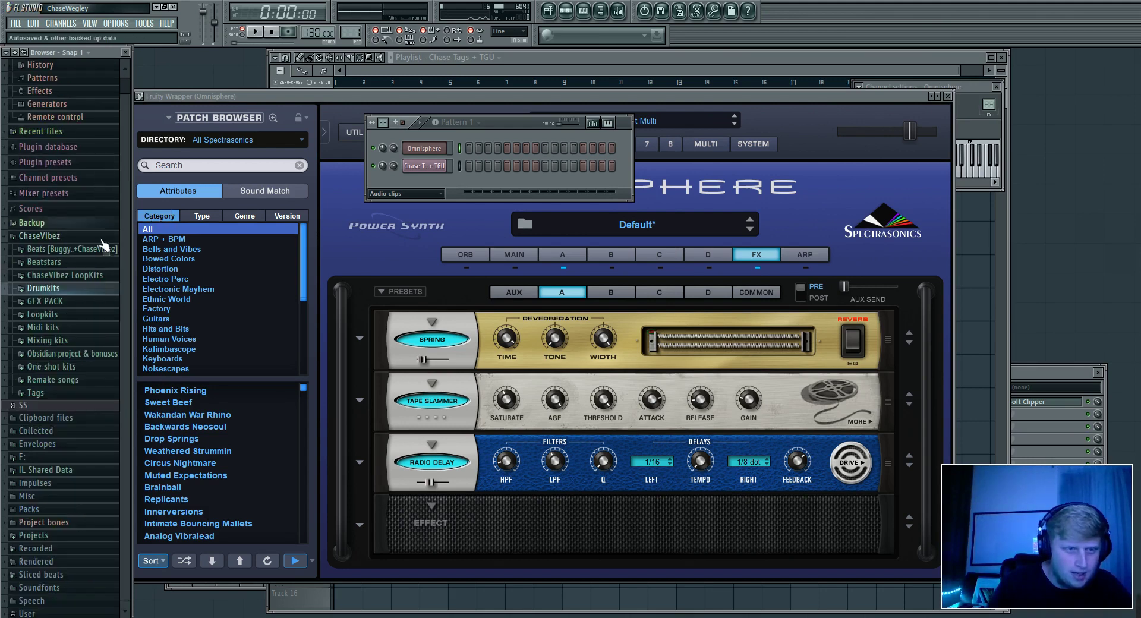
left_click(104, 275)
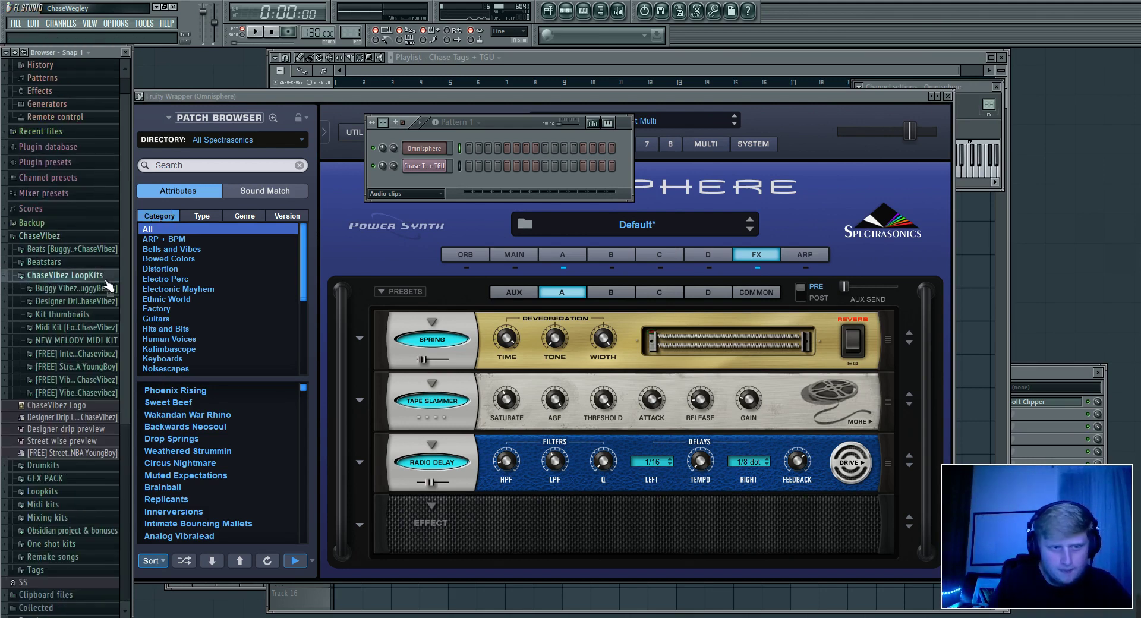
left_click(76, 341)
left_click_drag(41, 353, 535, 149)
key("space")
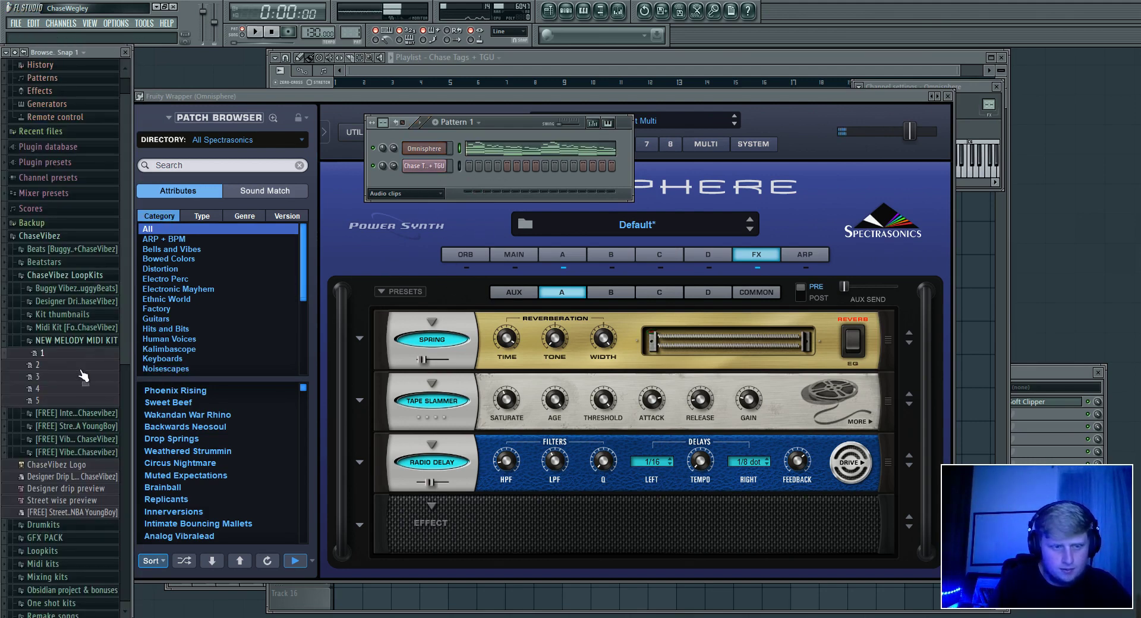
left_click_drag(41, 365, 505, 148)
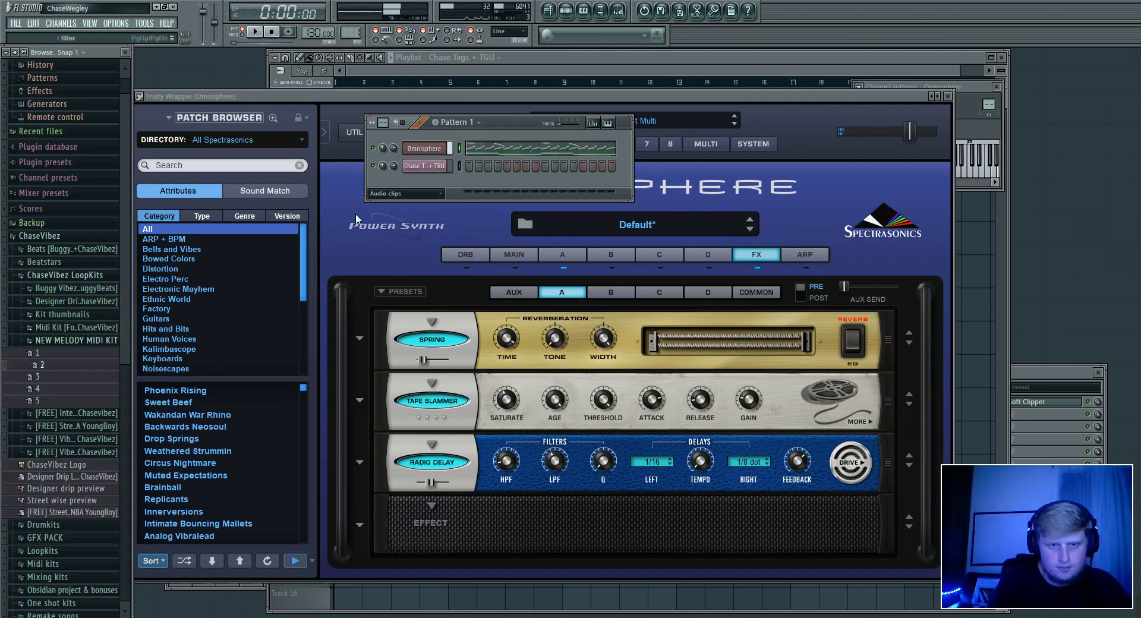
left_click_drag(42, 377, 428, 149)
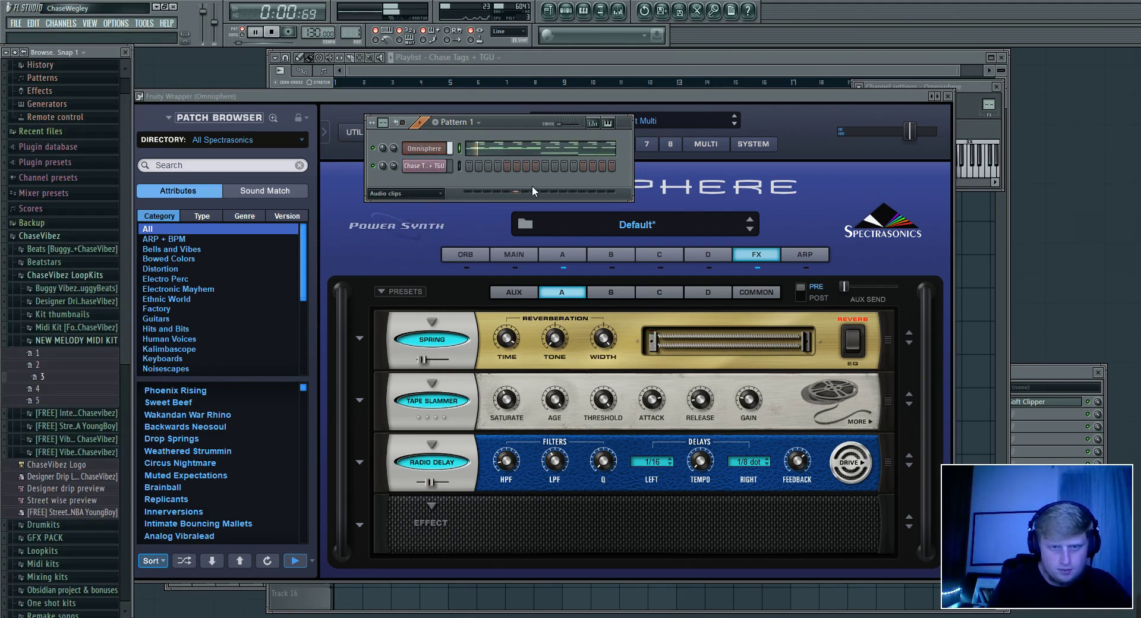
key("space")
- In the piano roll, transpose the melody down an octave, listen, then restore it
left_click(493, 149)
scroll(496, 87, "down", 3)
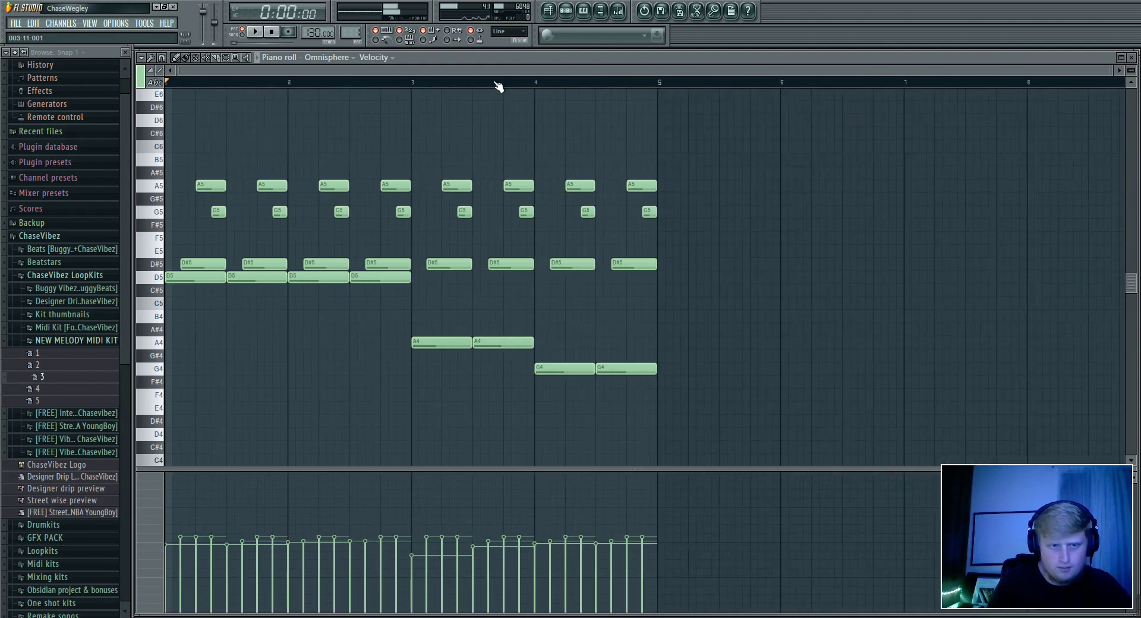
key("ctrl+Down")
key("space")
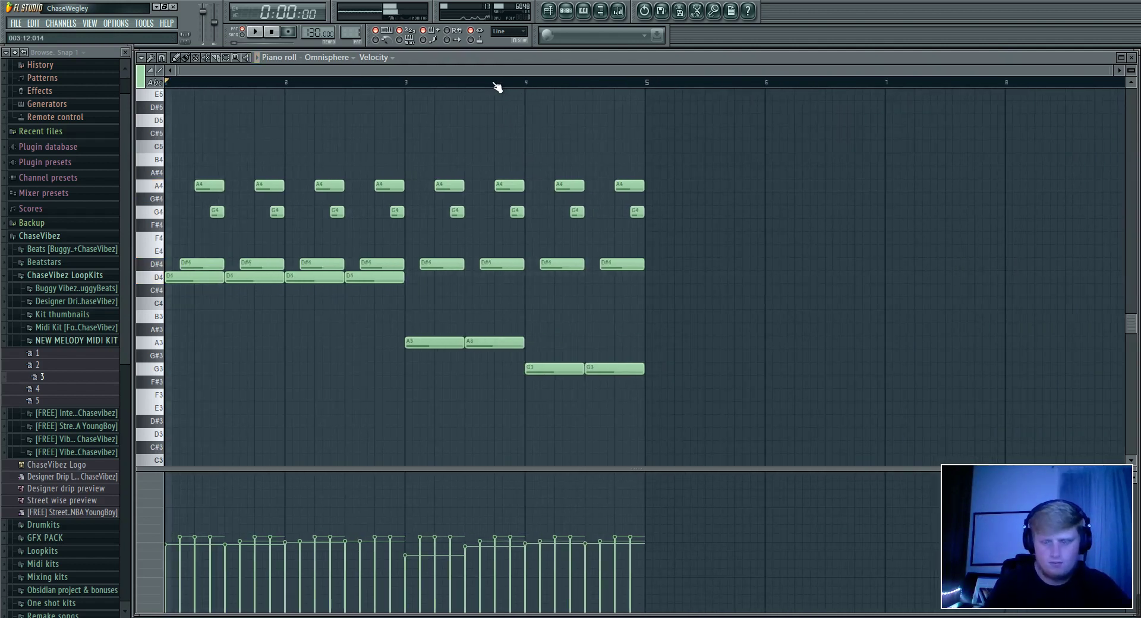
key("ctrl+Up")
key("space")
- Lower mixer Insert 1 to about -3.4 dB and name it after the Omnisphere channel
key("F9")
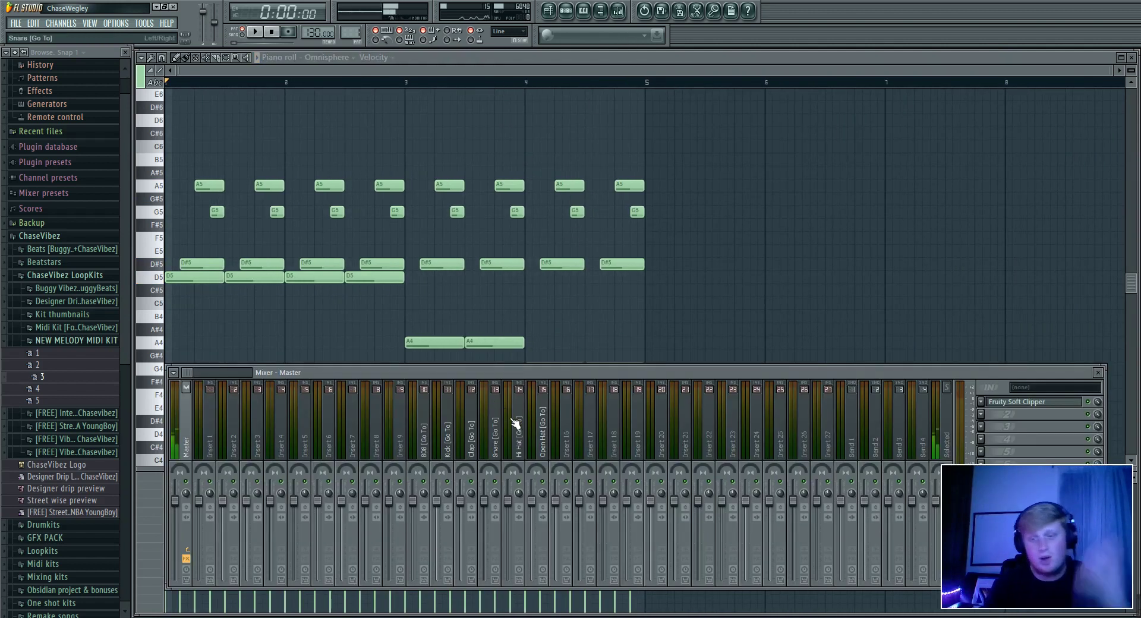
left_click_drag(199, 501, 199, 512)
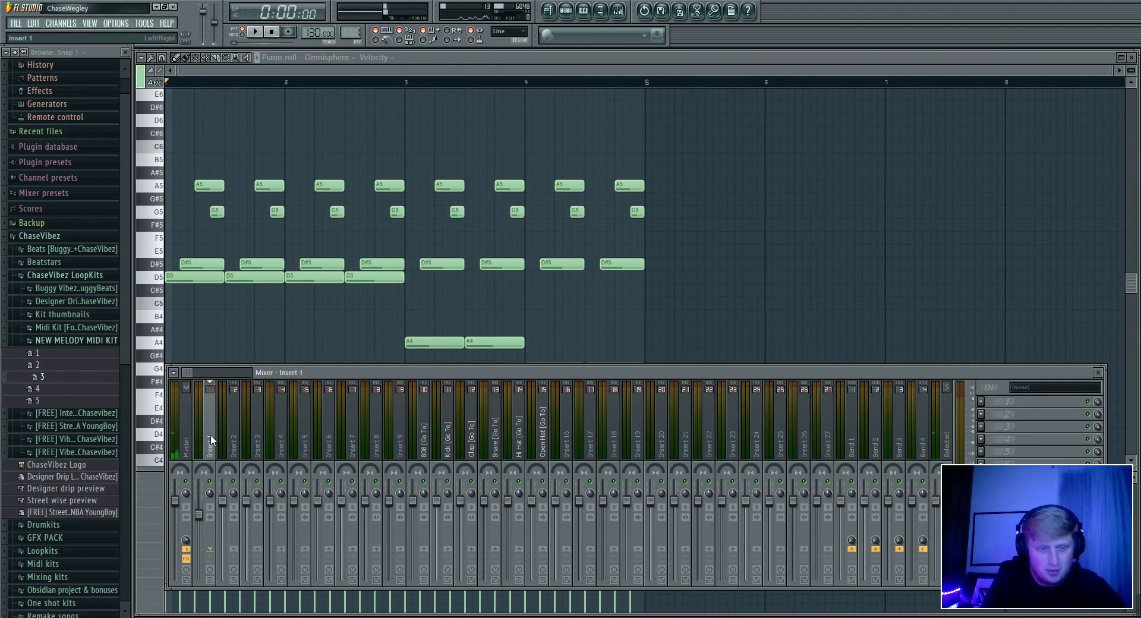
right_click(211, 383)
mouse_move(337, 424)
left_click(416, 423)
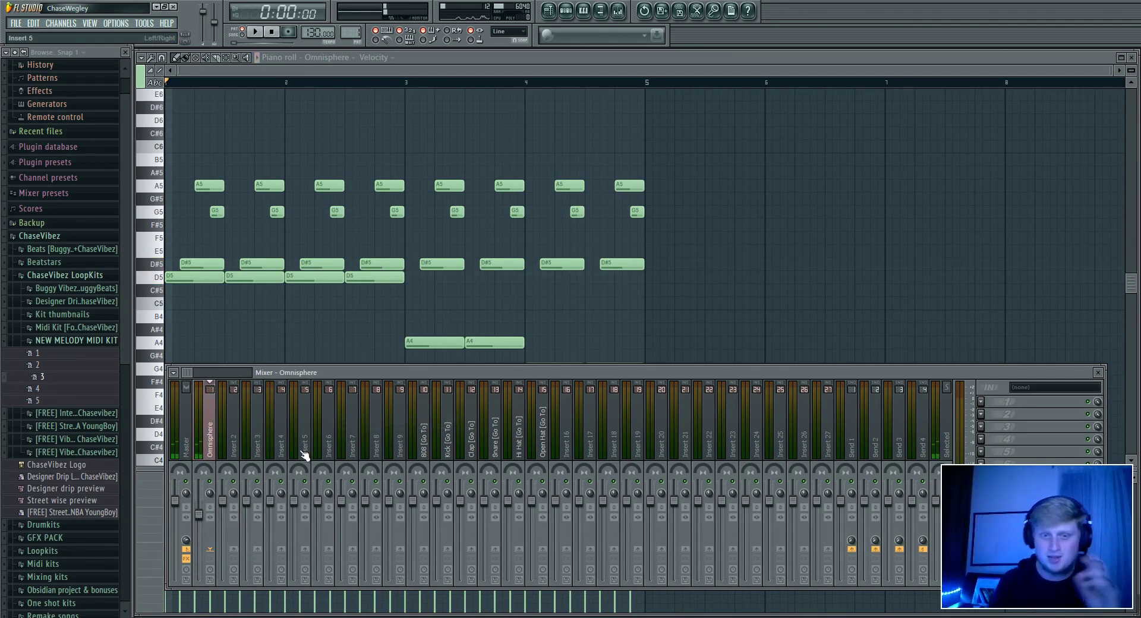
key("F9")
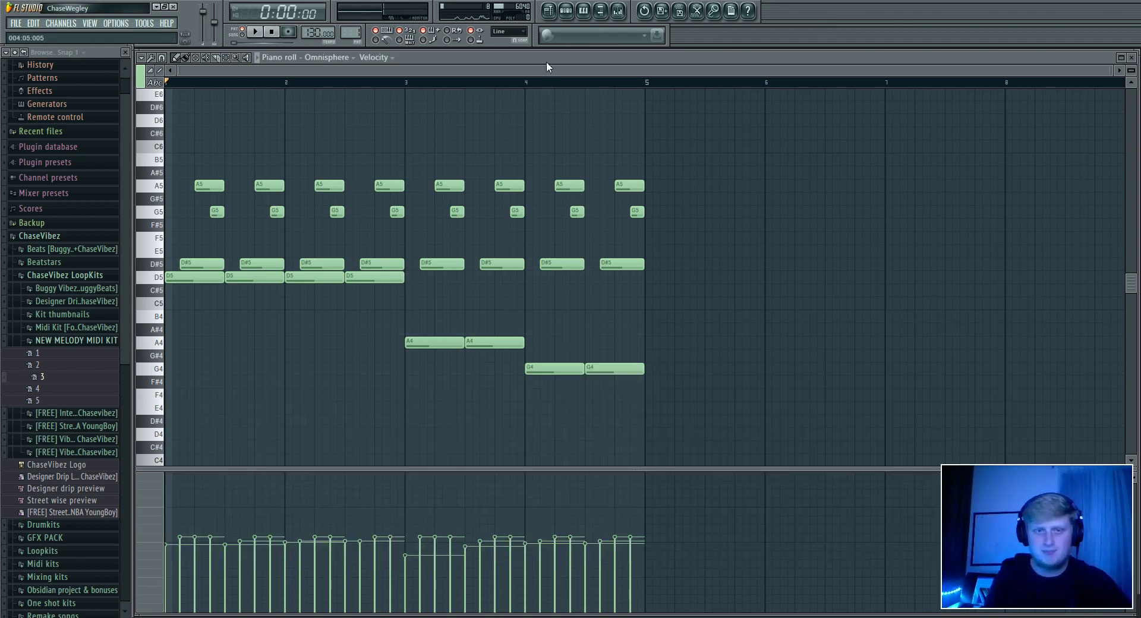
left_click(566, 11)
- Open Omnisphere, play and stop the melody, then go from the FX presets to layer A
left_click(425, 148)
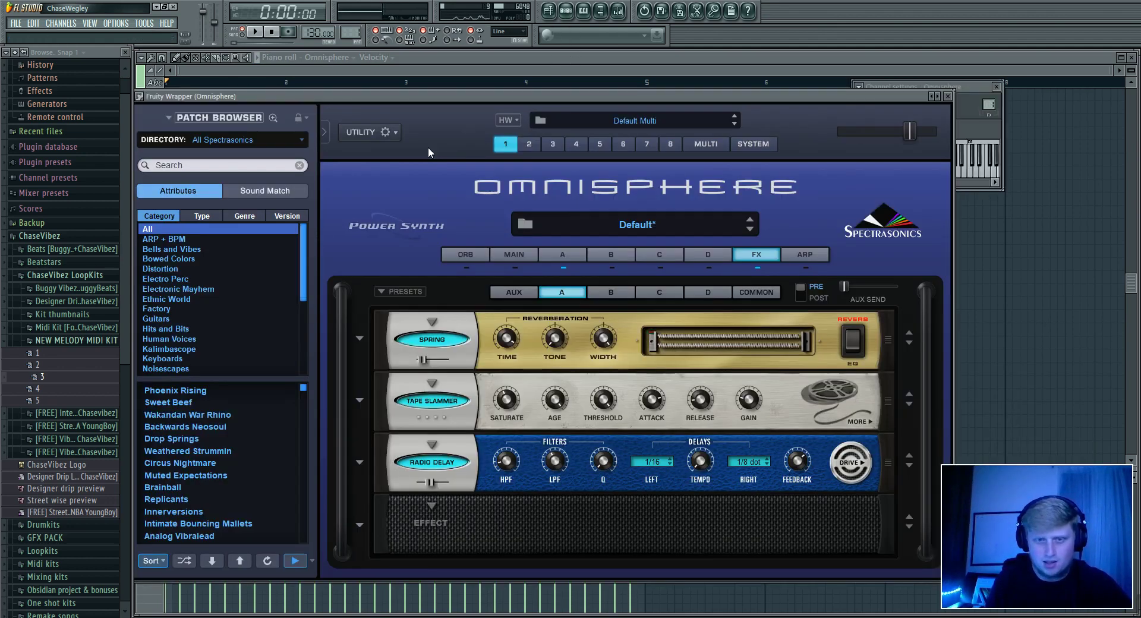
key("space")
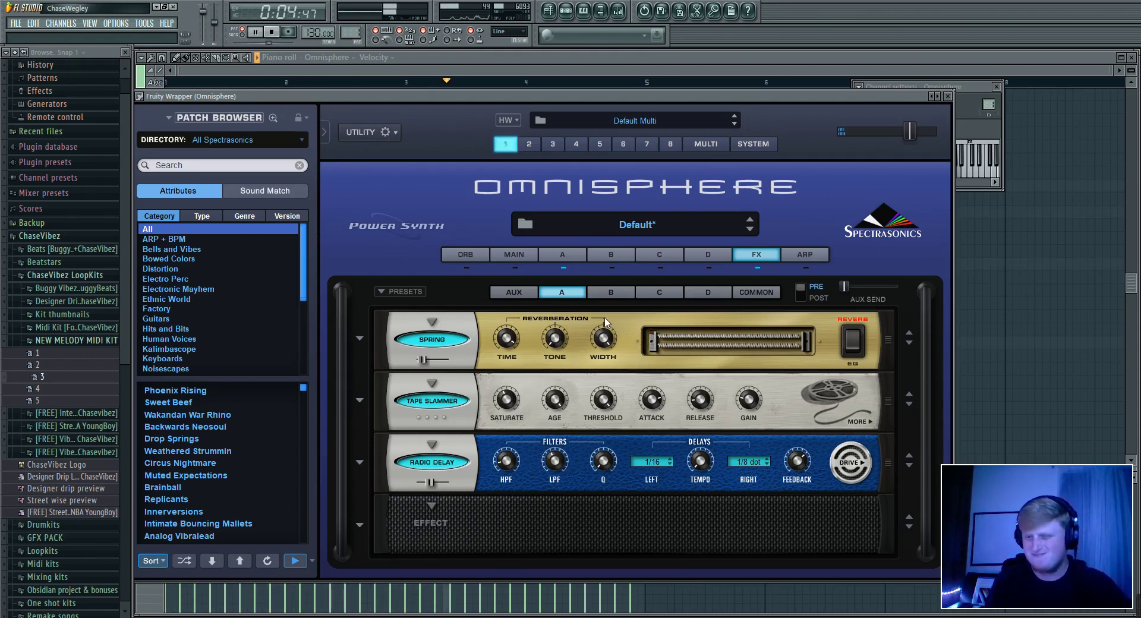
key("space")
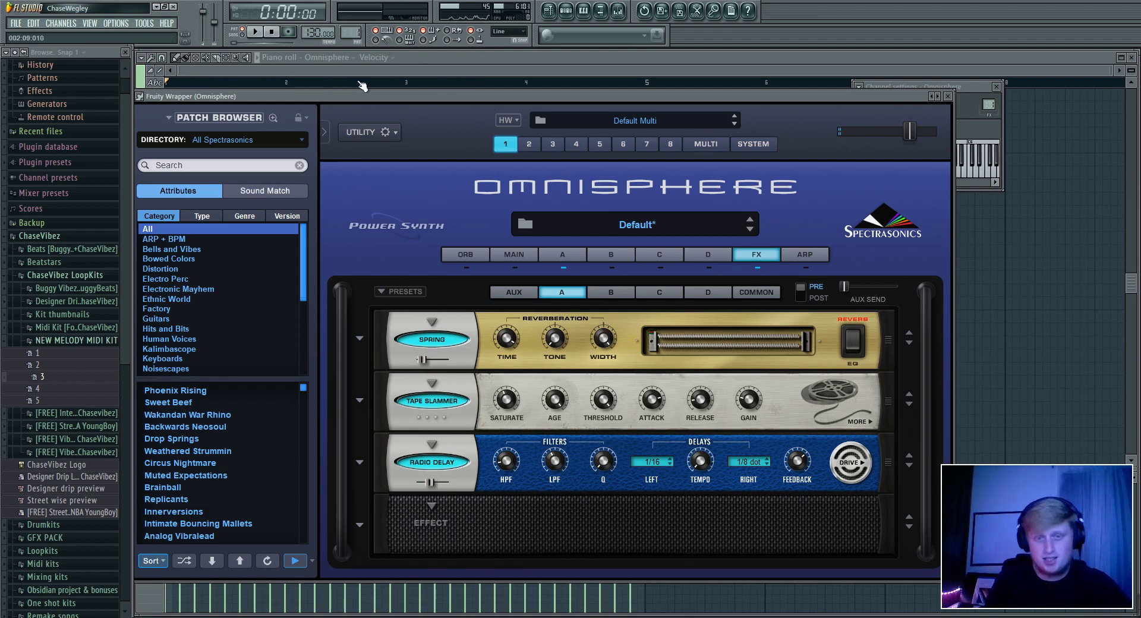
left_click(405, 291)
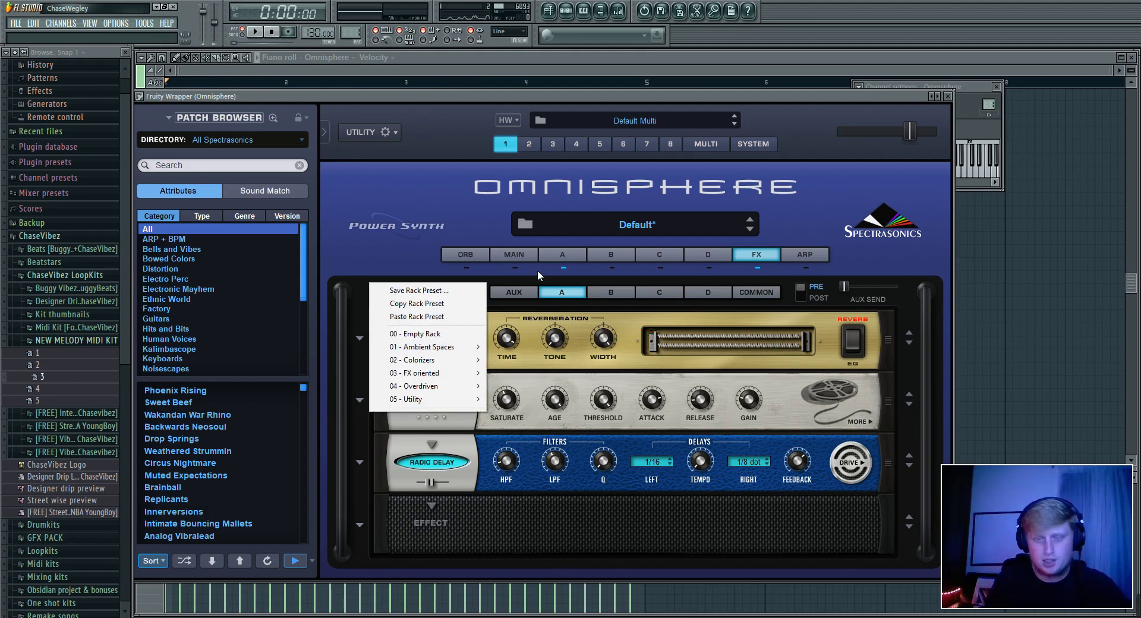
left_click(562, 255)
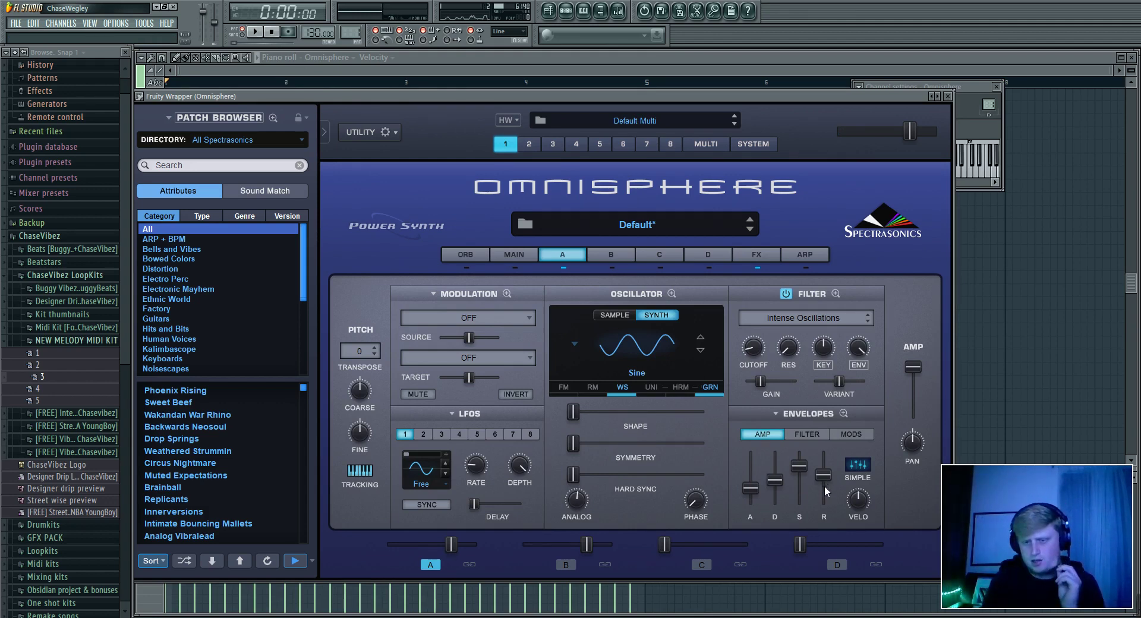
- Set the amp envelope release to 1.59 sec and the MODS envelope attack to 0
mouse_move(825, 479)
left_mouse_down()
mouse_move(826, 490)
mouse_move(829, 480)
left_mouse_up()
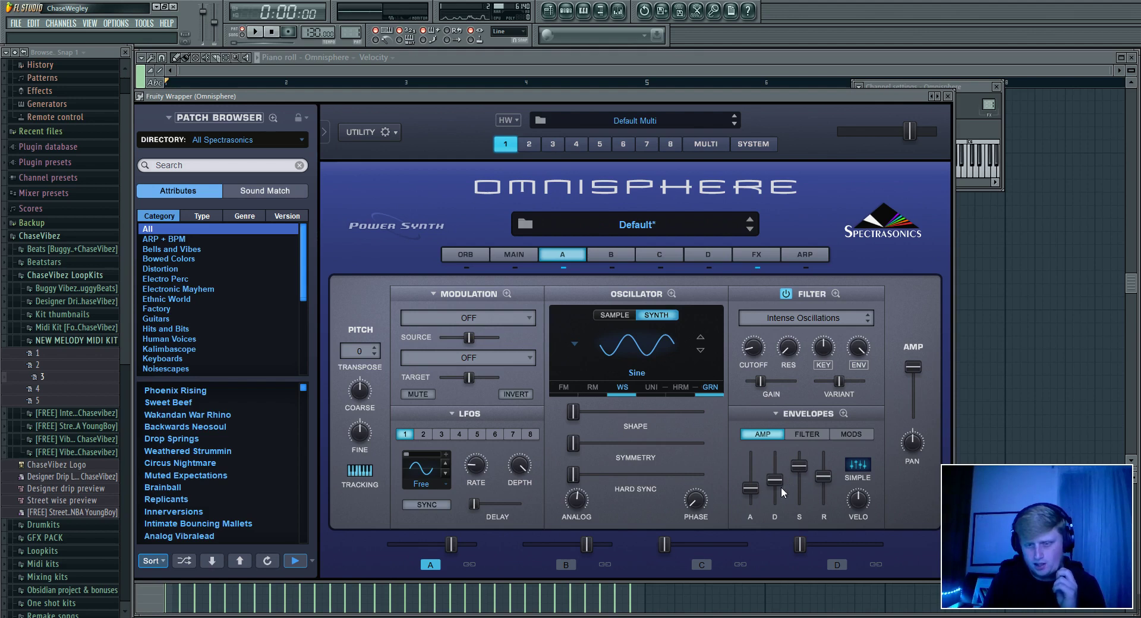
left_click(807, 434)
left_click(851, 434)
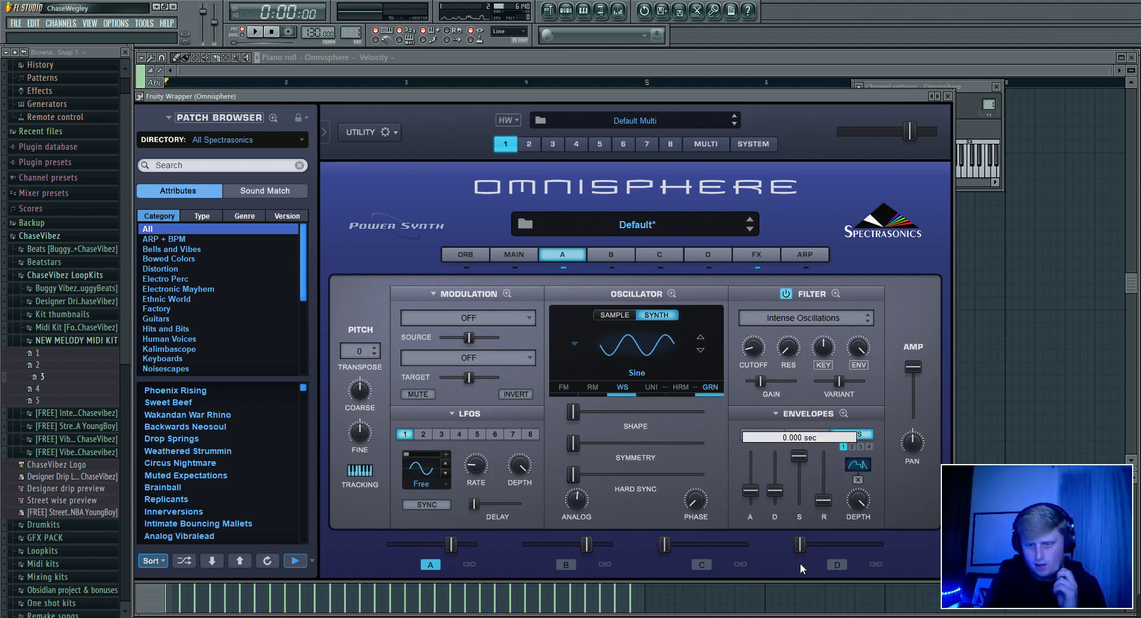
left_click_drag(762, 517, 760, 519)
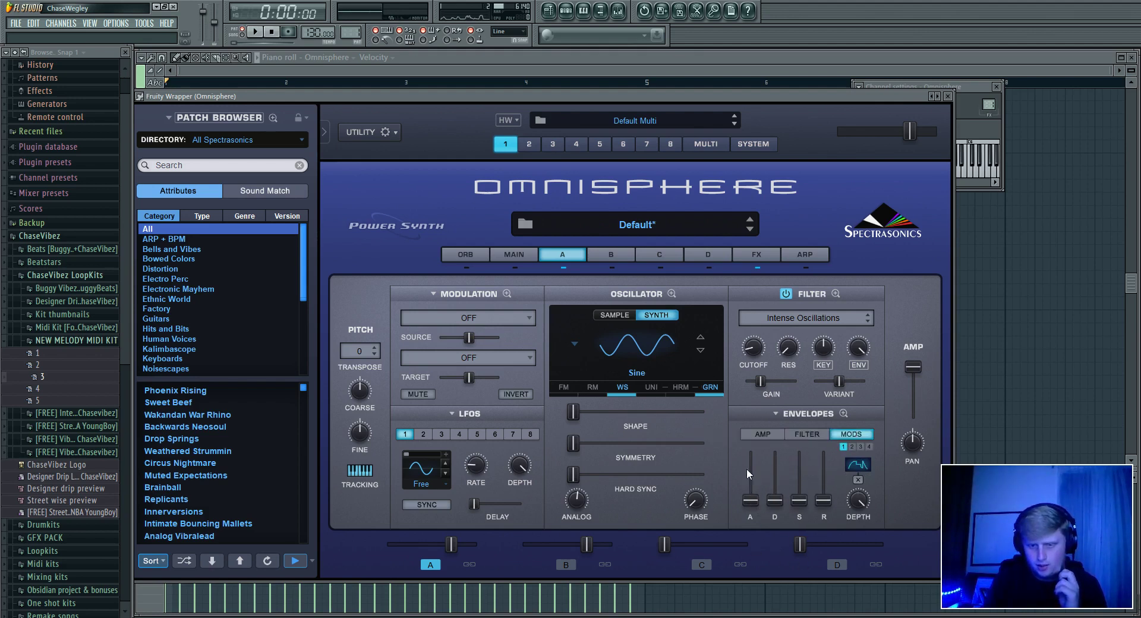
left_click(765, 434)
- Browse the filter types while keeping Intense Oscillations, then return to the FX racks
left_click(814, 319)
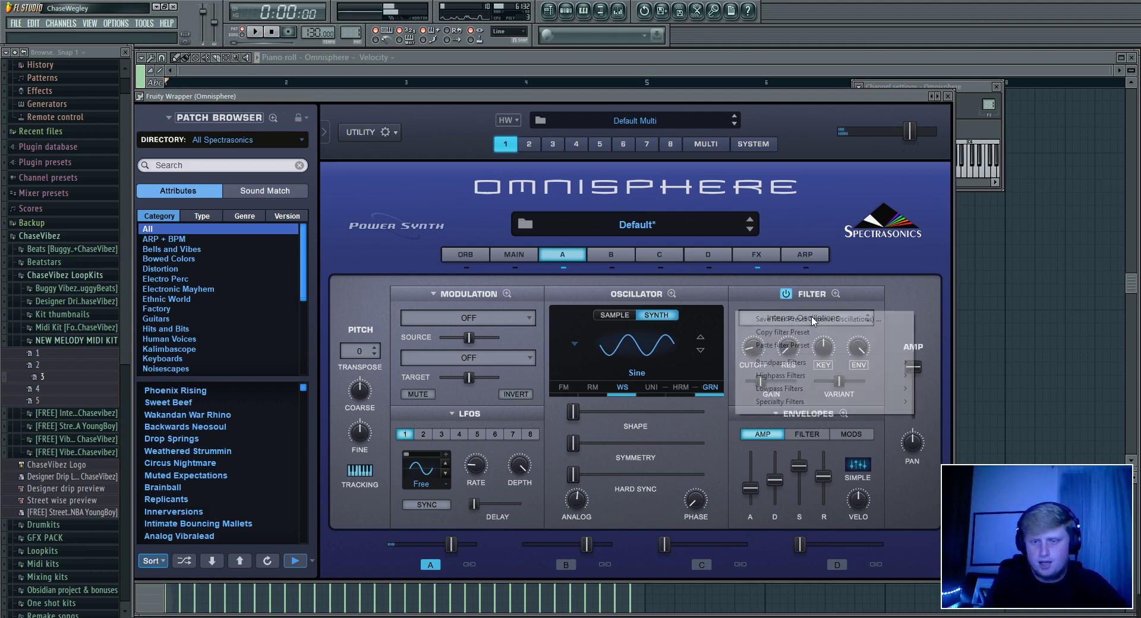
mouse_move(828, 388)
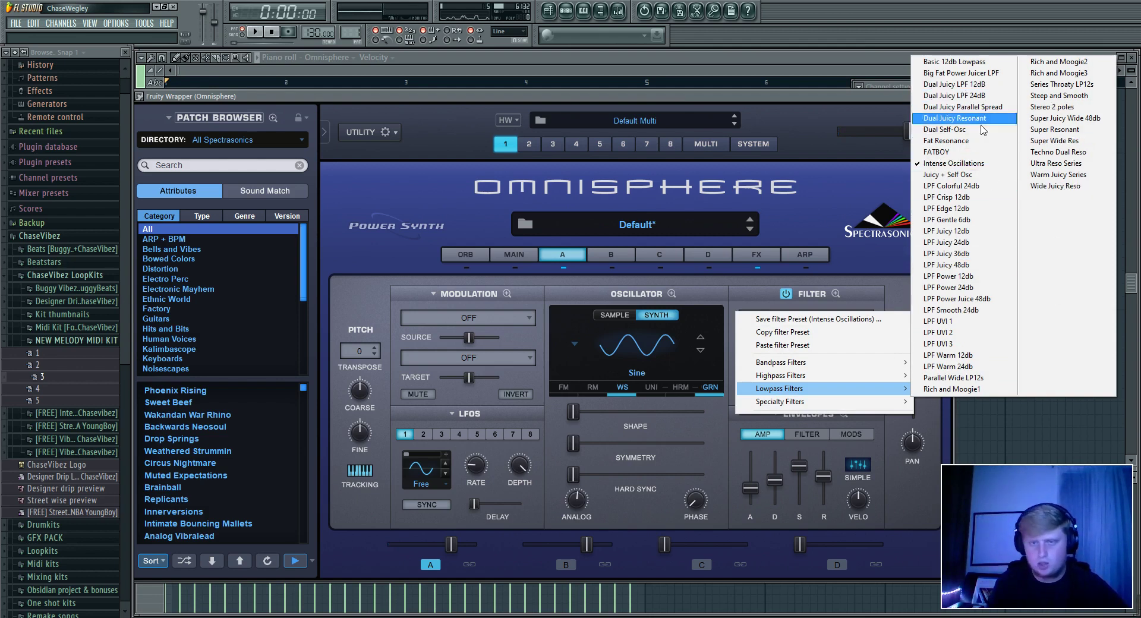
left_click(822, 226)
left_click(821, 223)
left_click(752, 254)
- Review the common and layer A effects chains in the FX racks
left_click(757, 255)
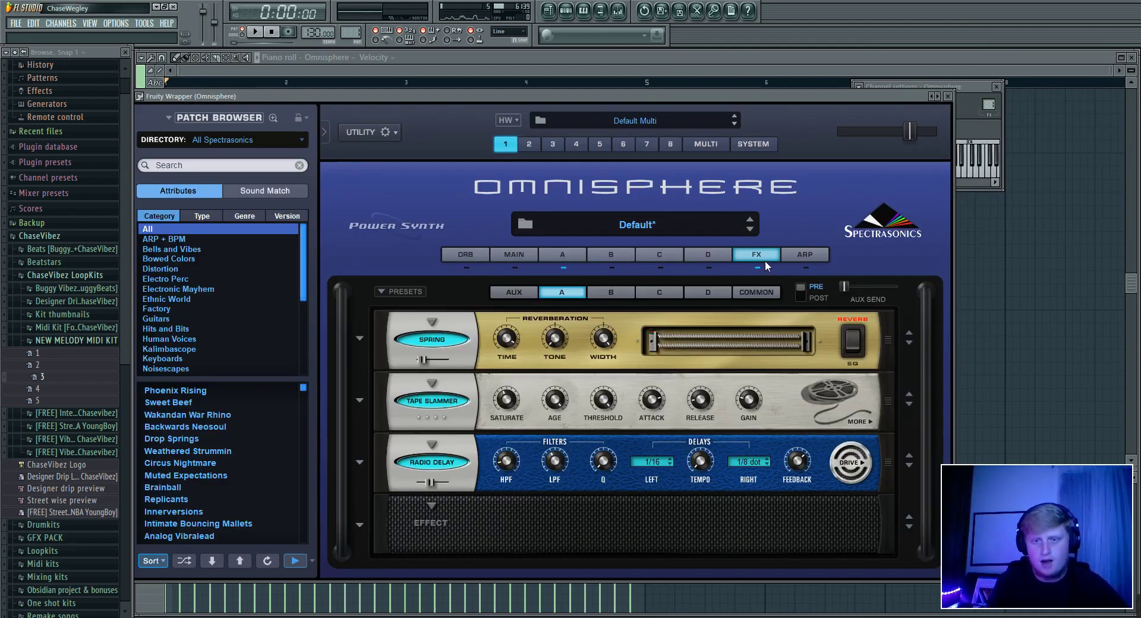
left_click(759, 292)
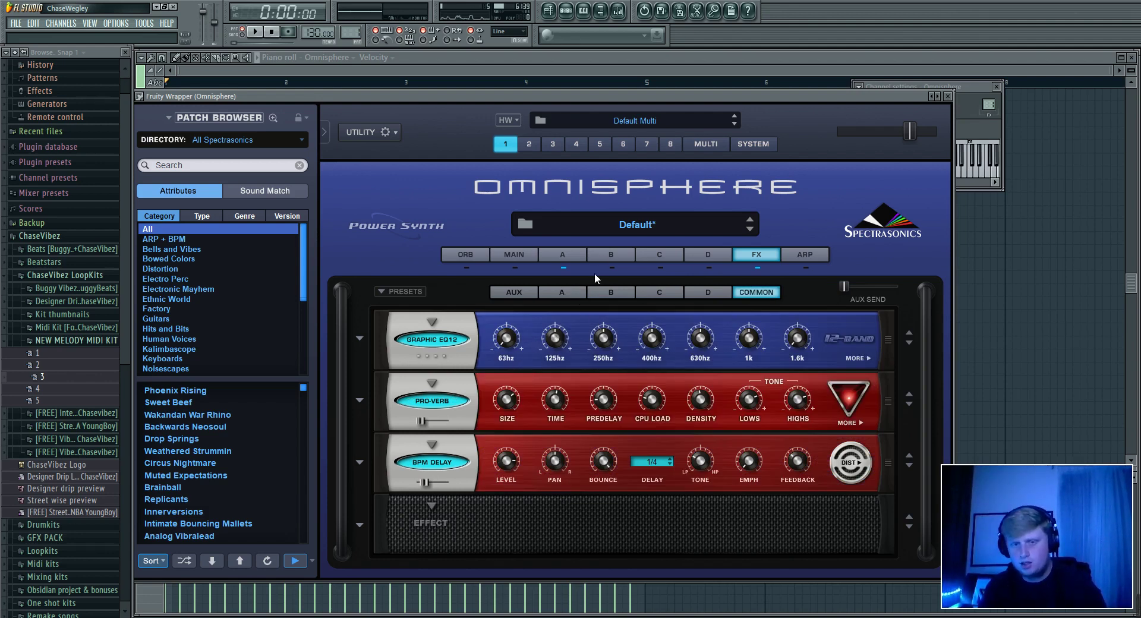
left_click(561, 292)
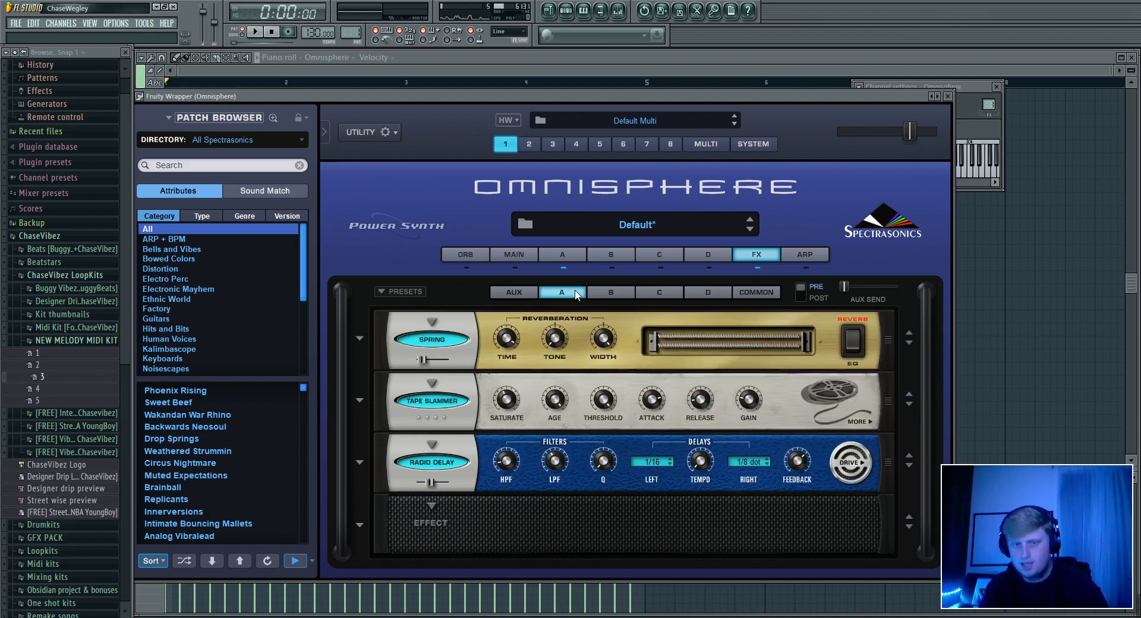
- Switch layer B to a SawSquare Bright synth oscillator and audition it against layer A's sine
left_click(606, 257)
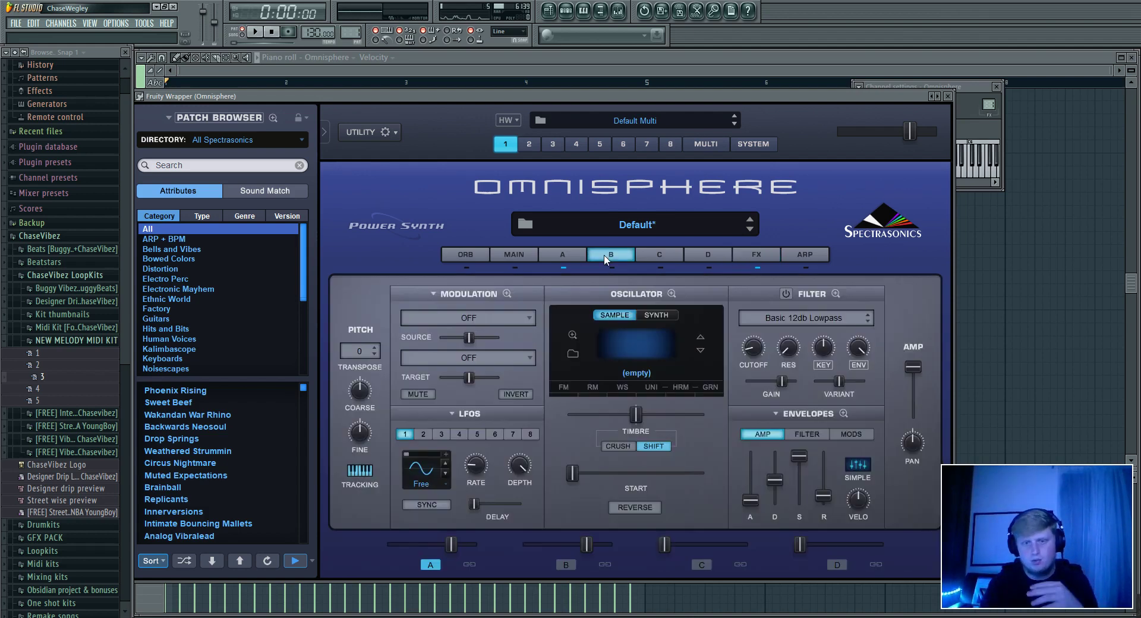
left_click(653, 316)
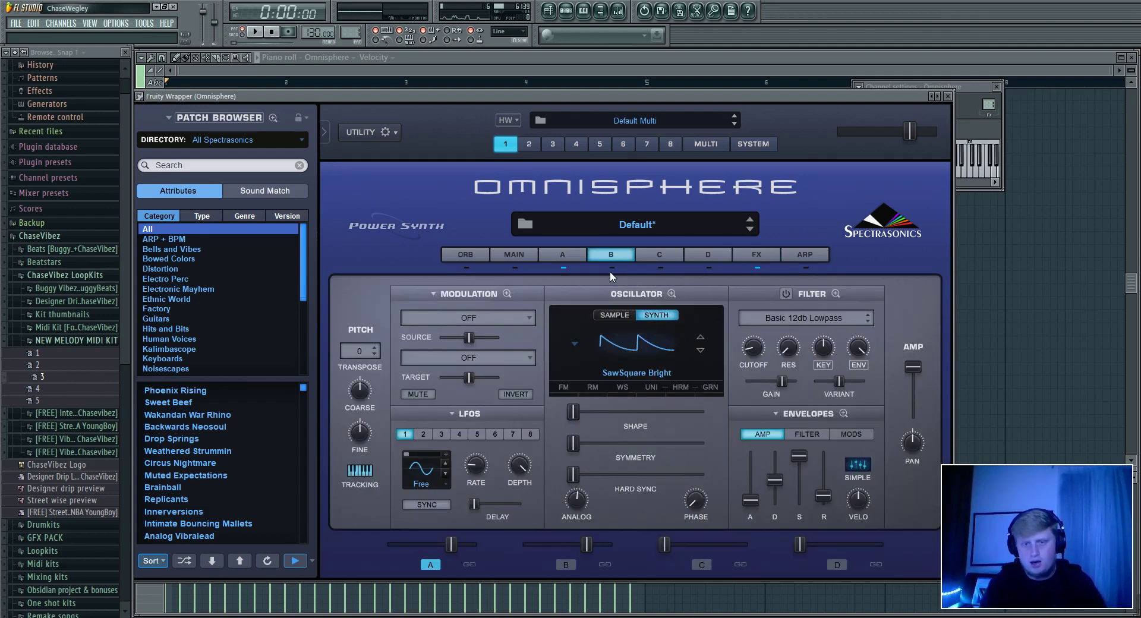
left_click(562, 254)
key("space")
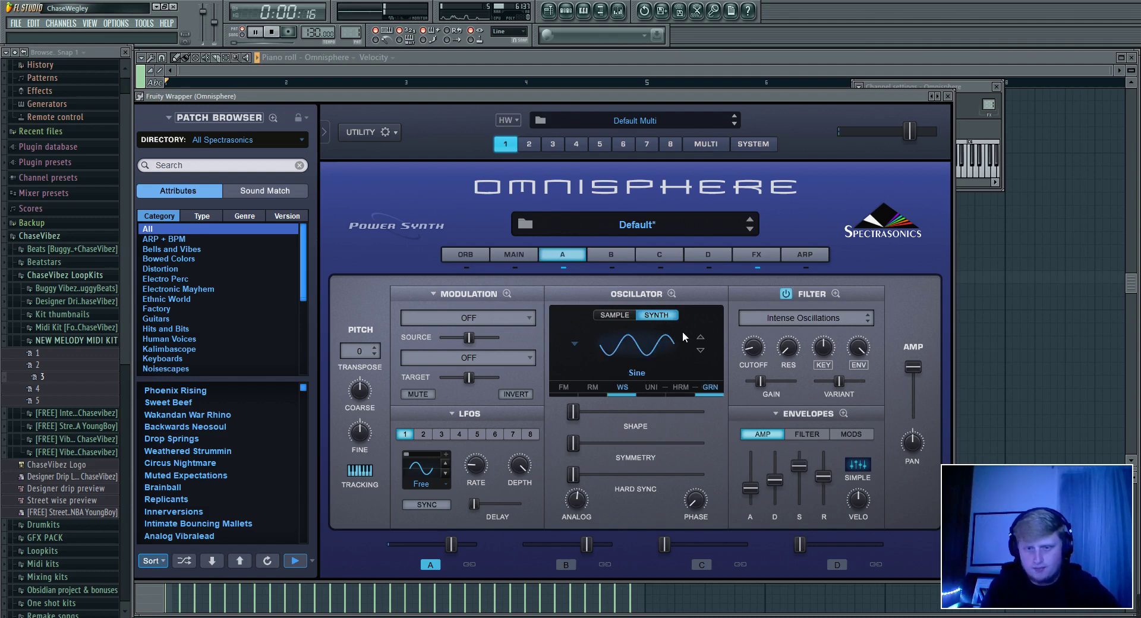
left_click(612, 259)
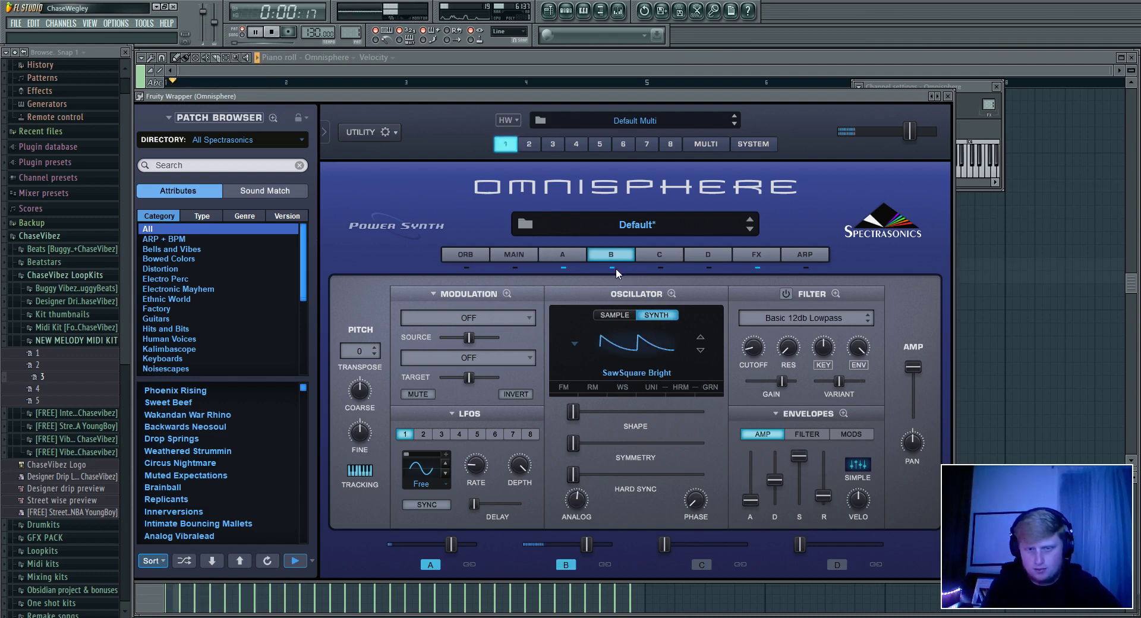
key("space")
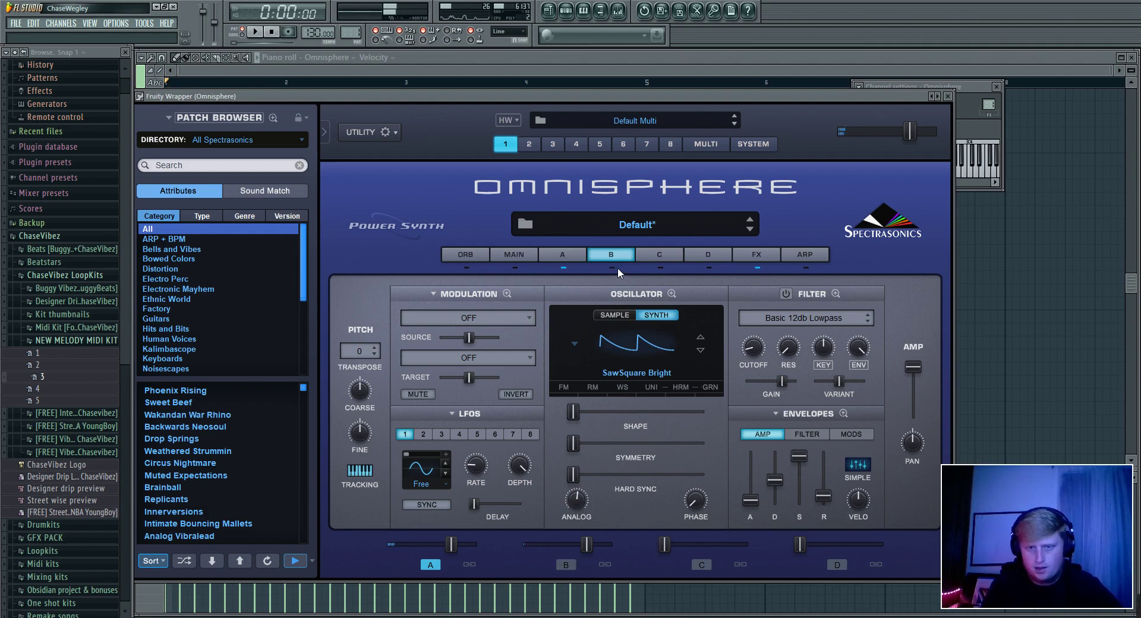
left_click(579, 257)
left_click(621, 257)
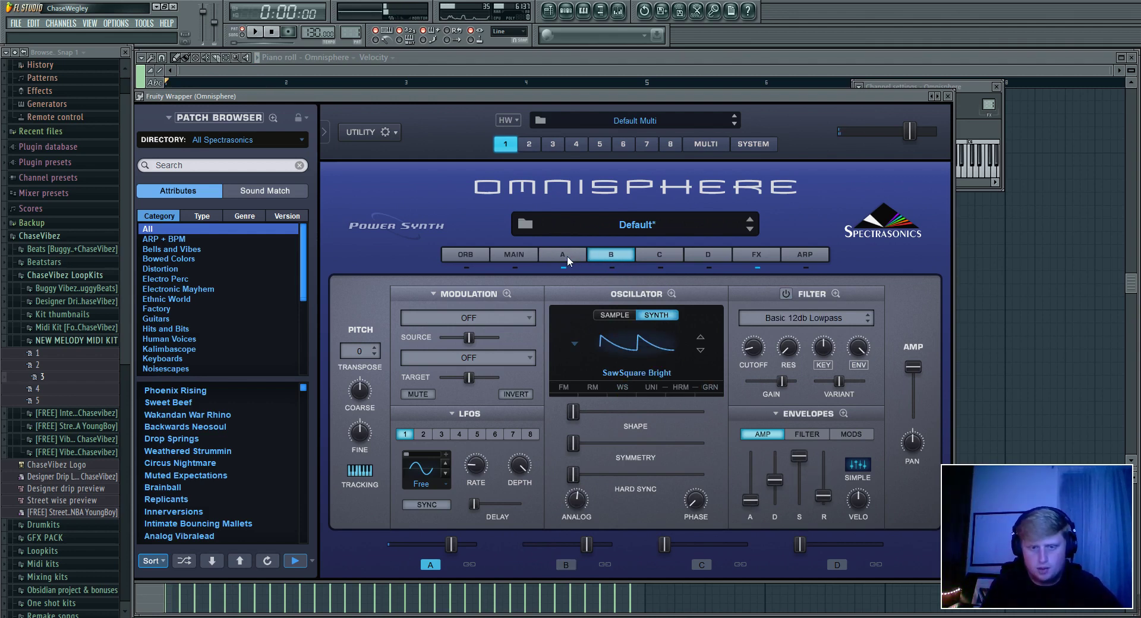
left_click(562, 254)
left_click(756, 256)
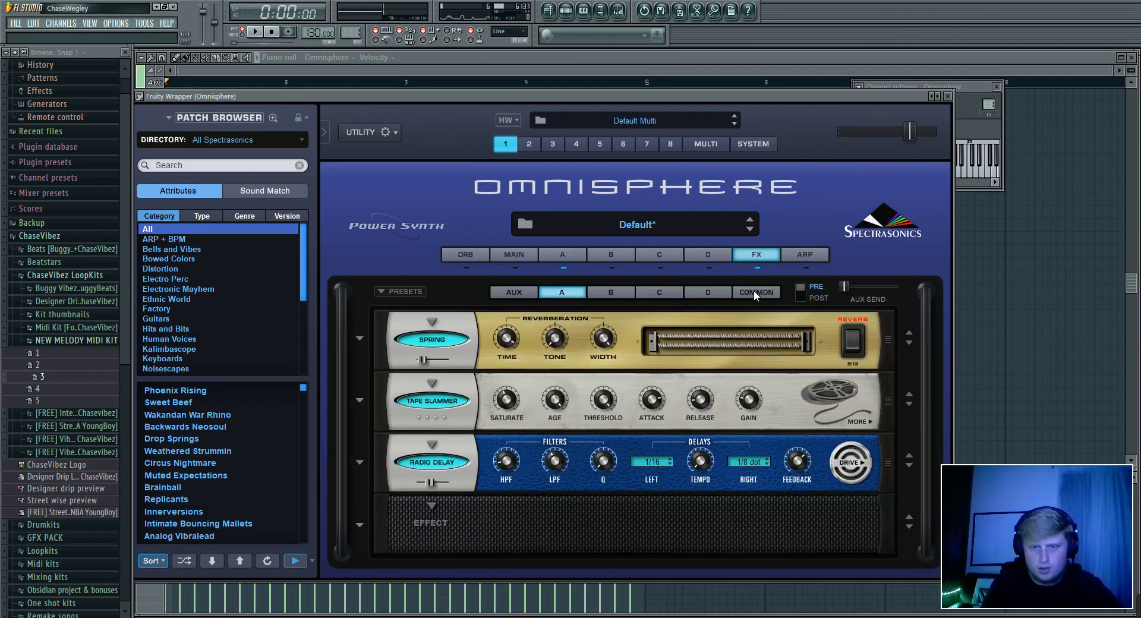
- Check the common and layer A FX chains, glance at the Channel Rack, then reopen layer A's Sine oscillator page
left_click(755, 291)
left_click(562, 292)
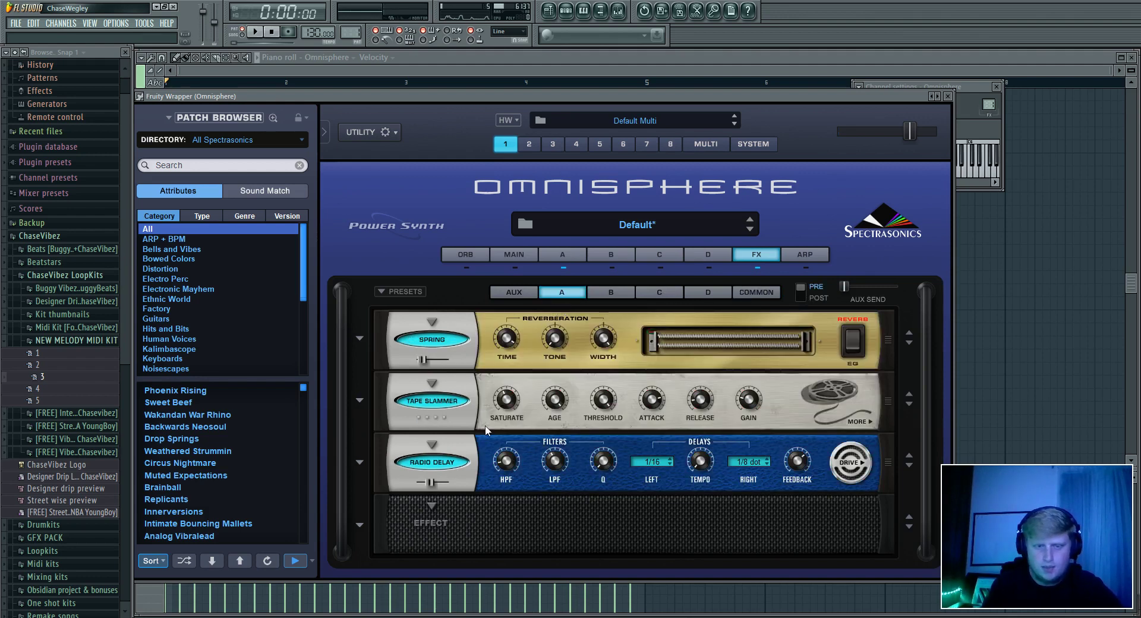
left_click(566, 10)
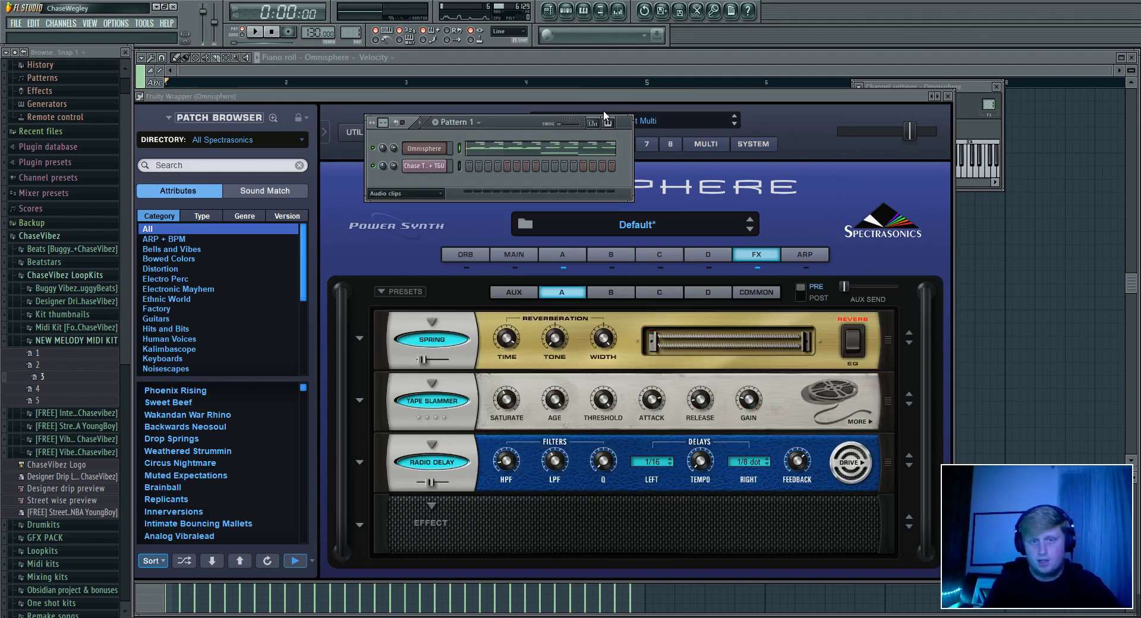
left_click(424, 148)
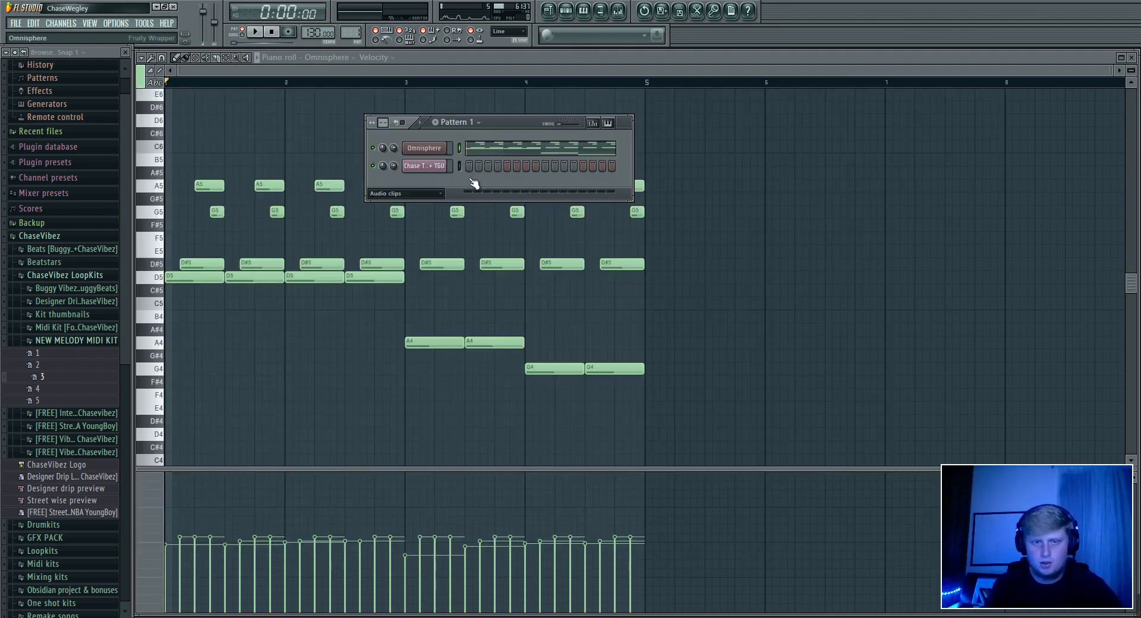
left_click(559, 255)
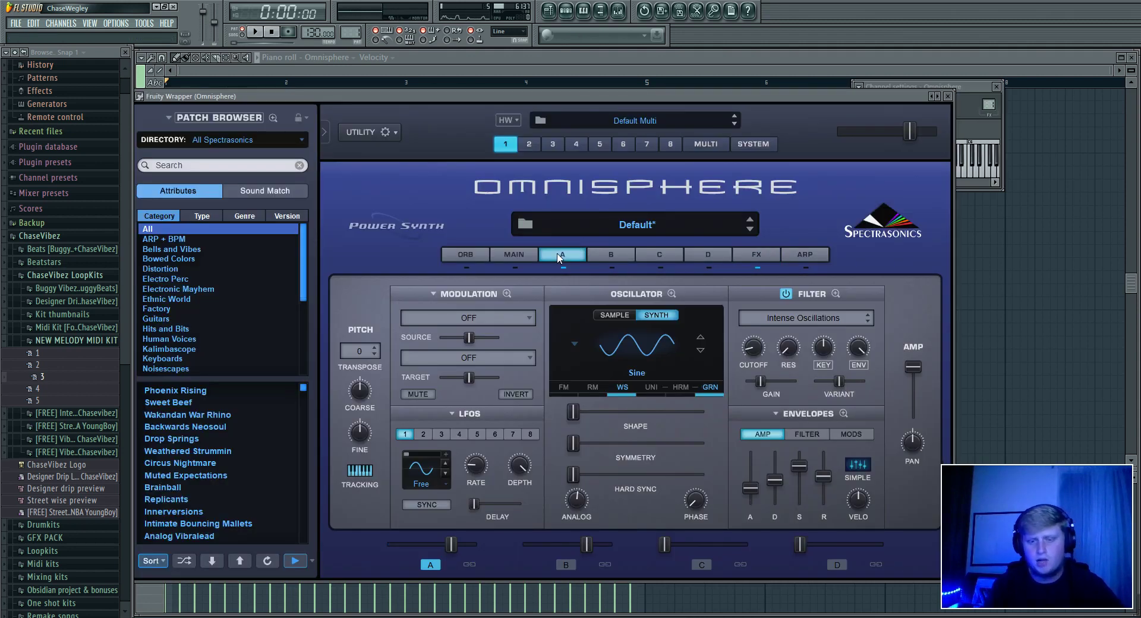